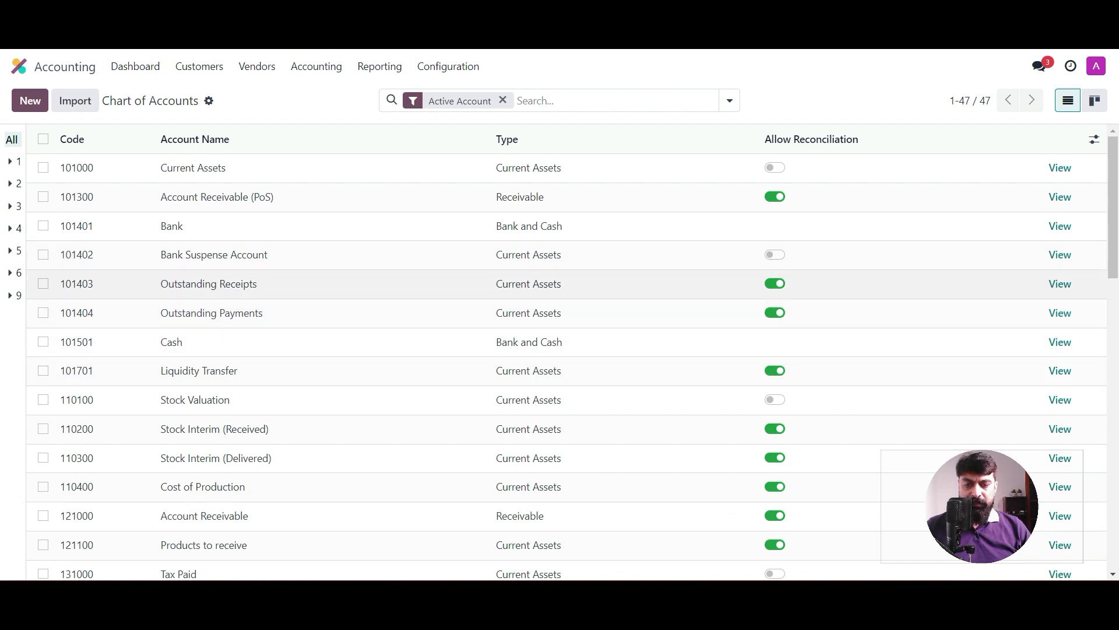
Step: Review the chart of accounts list, checking account codes, names, types and reconciliation settings
{"action": "scroll", "coordinate": [560, 254], "scroll_direction": "down", "scroll_amount": 10}
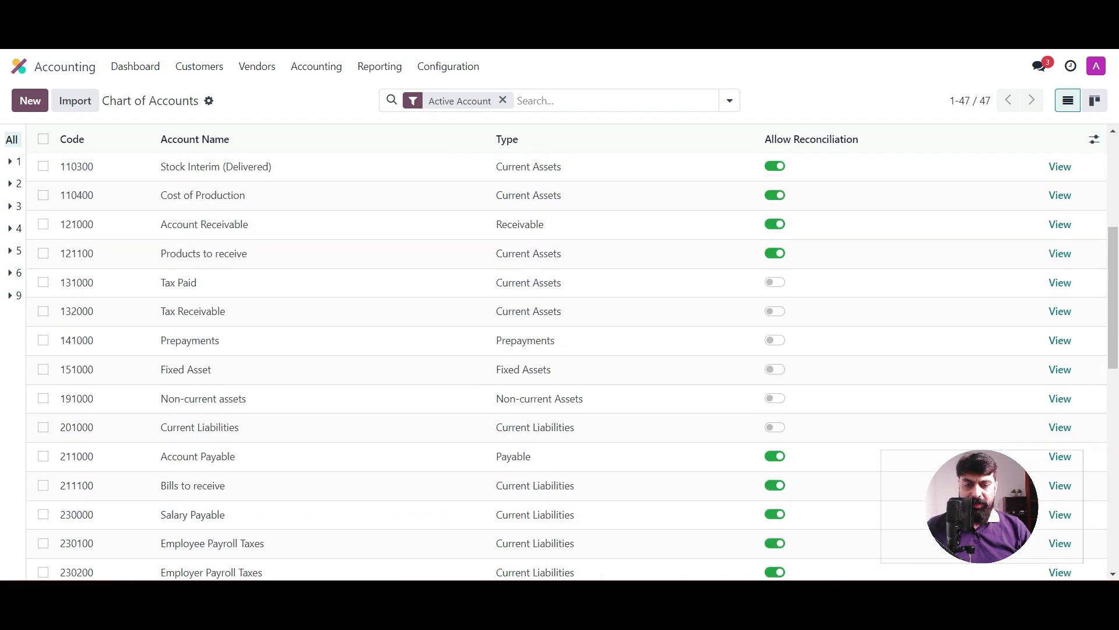
{"action": "scroll", "coordinate": [560, 349], "scroll_direction": "down", "scroll_amount": 5}
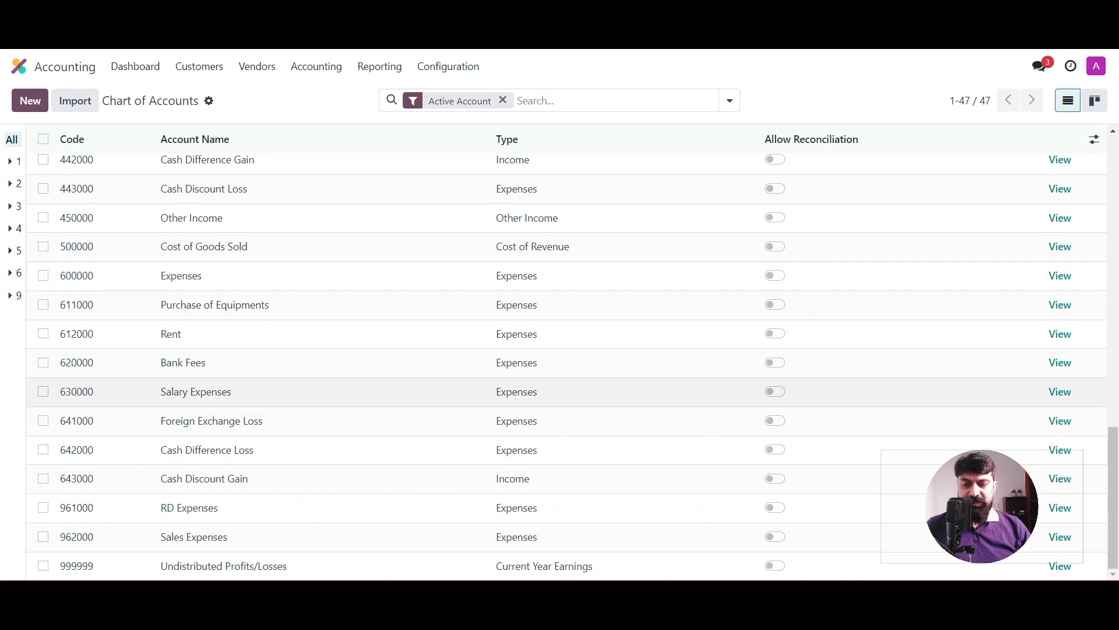
{"action": "scroll", "coordinate": [560, 350], "scroll_direction": "up", "scroll_amount": 8}
{"action": "scroll", "coordinate": [560, 350], "scroll_direction": "up", "scroll_amount": 8}
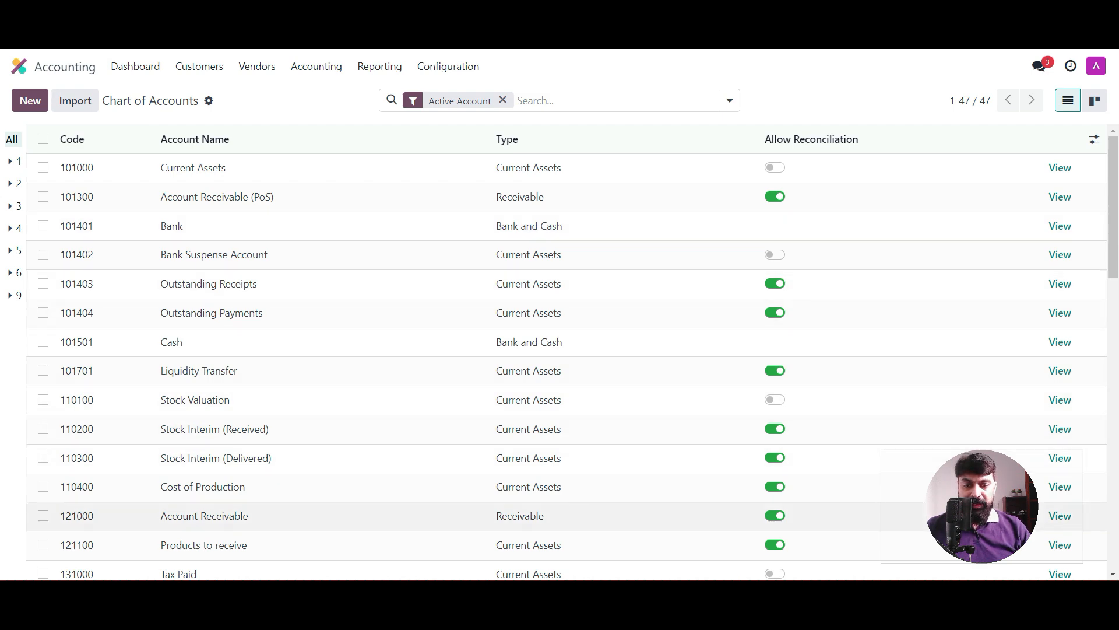
{"action": "scroll", "coordinate": [566, 362], "scroll_direction": "down", "scroll_amount": 8}
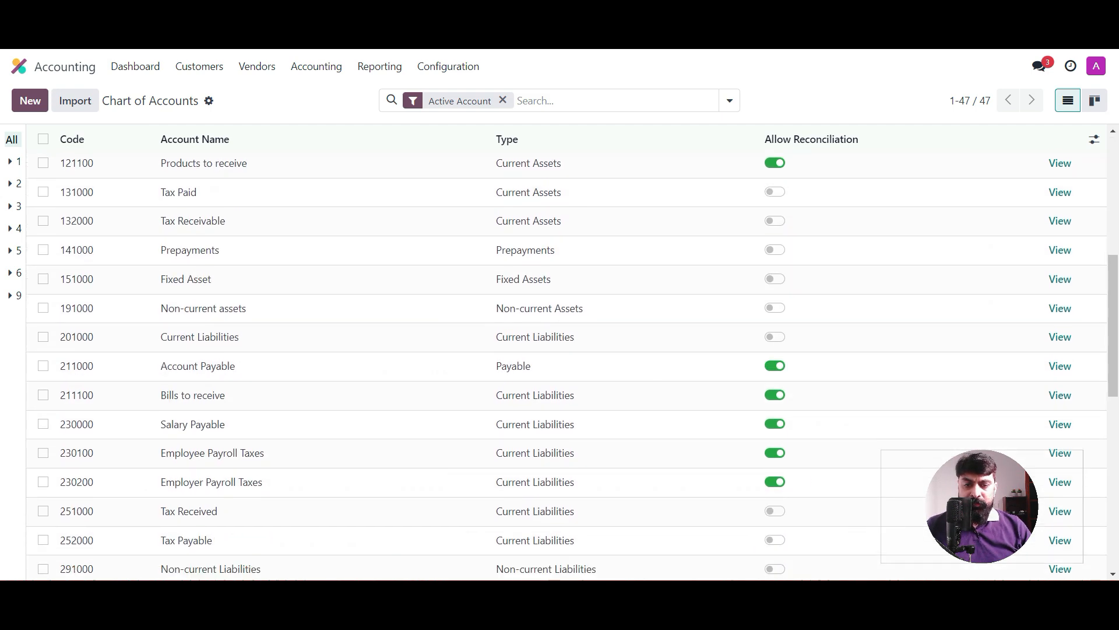
{"action": "scroll", "coordinate": [565, 350], "scroll_direction": "up", "scroll_amount": 8}
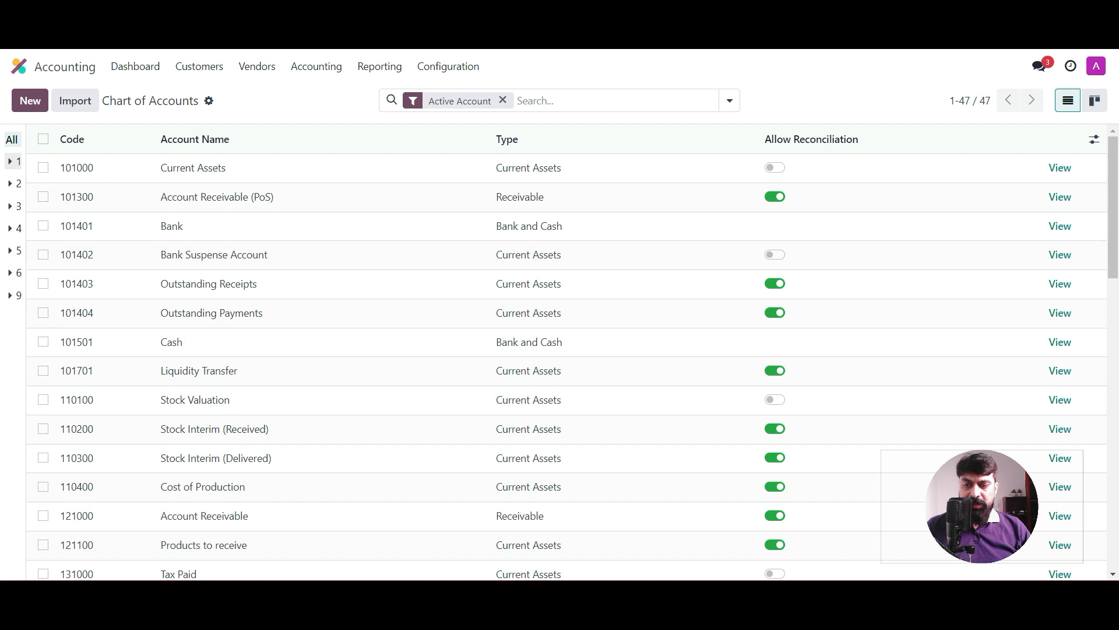
Step: View the accounts under code group 1 and subgroup 15, and return to the list of all accounts
{"action": "left_click", "coordinate": [14, 161]}
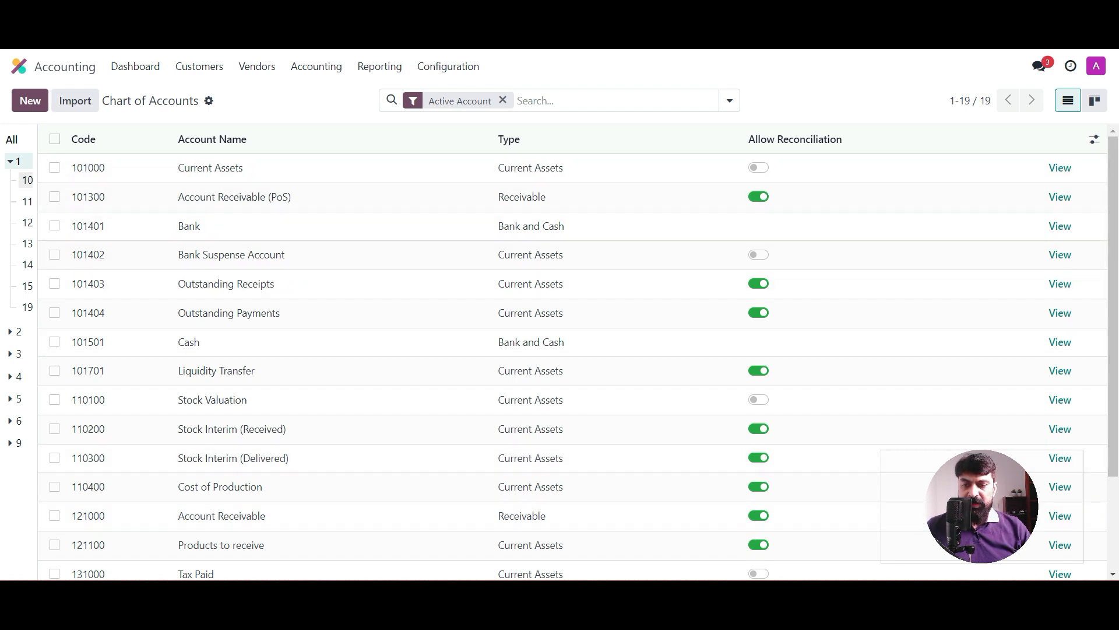
{"action": "left_click", "coordinate": [26, 285]}
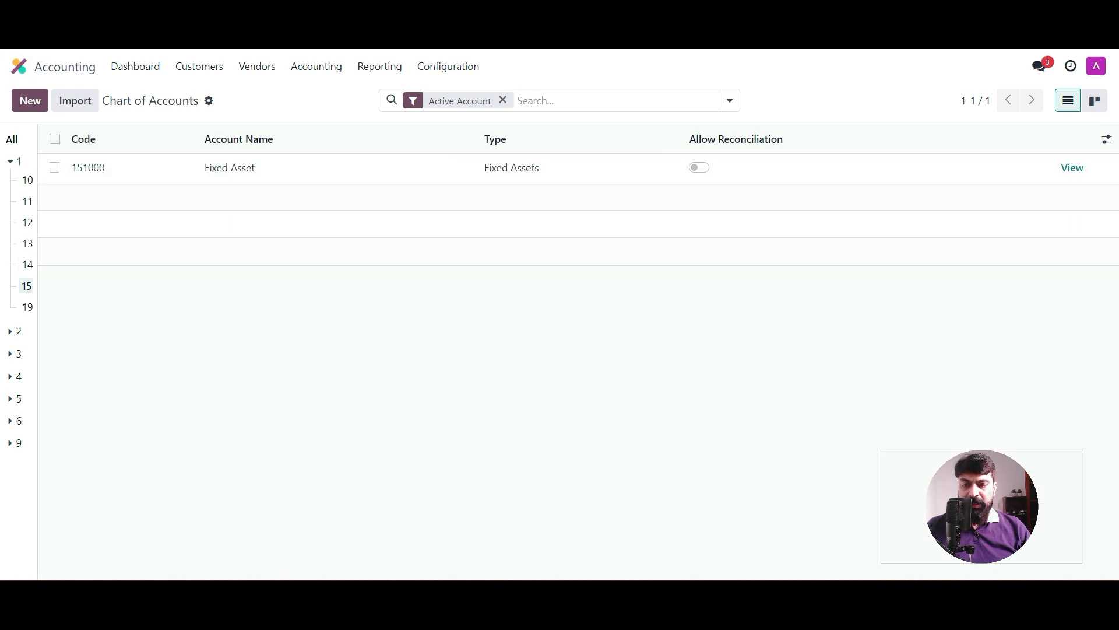
{"action": "left_click", "coordinate": [17, 161]}
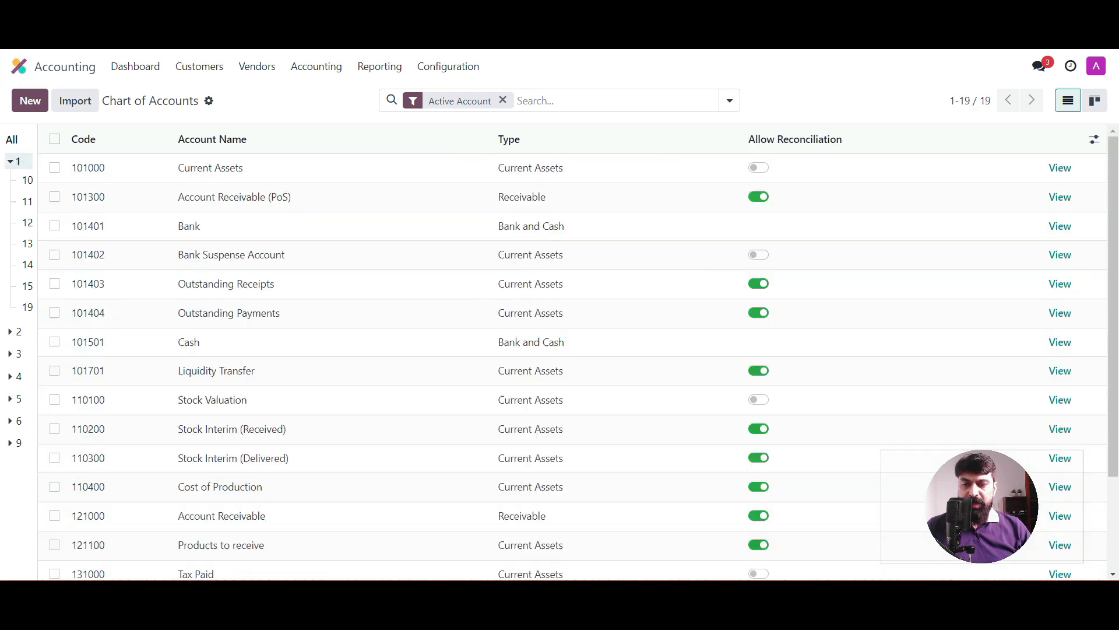
{"action": "left_click", "coordinate": [12, 139]}
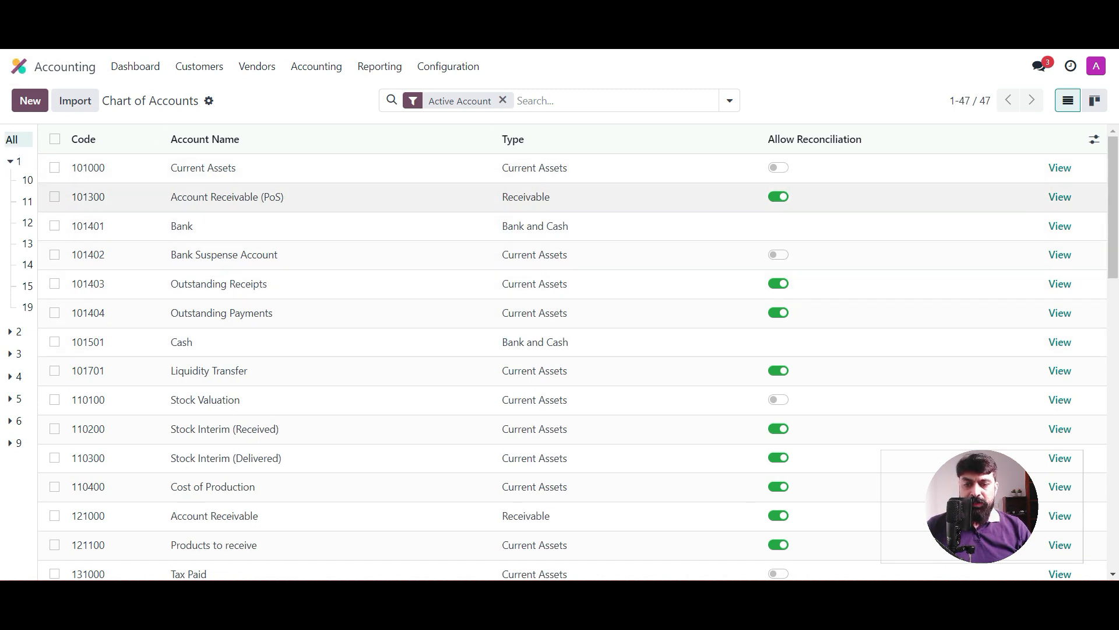
Step: Inspect the code, name and available type options of account 101000 Current Assets
{"action": "left_click", "coordinate": [111, 168]}
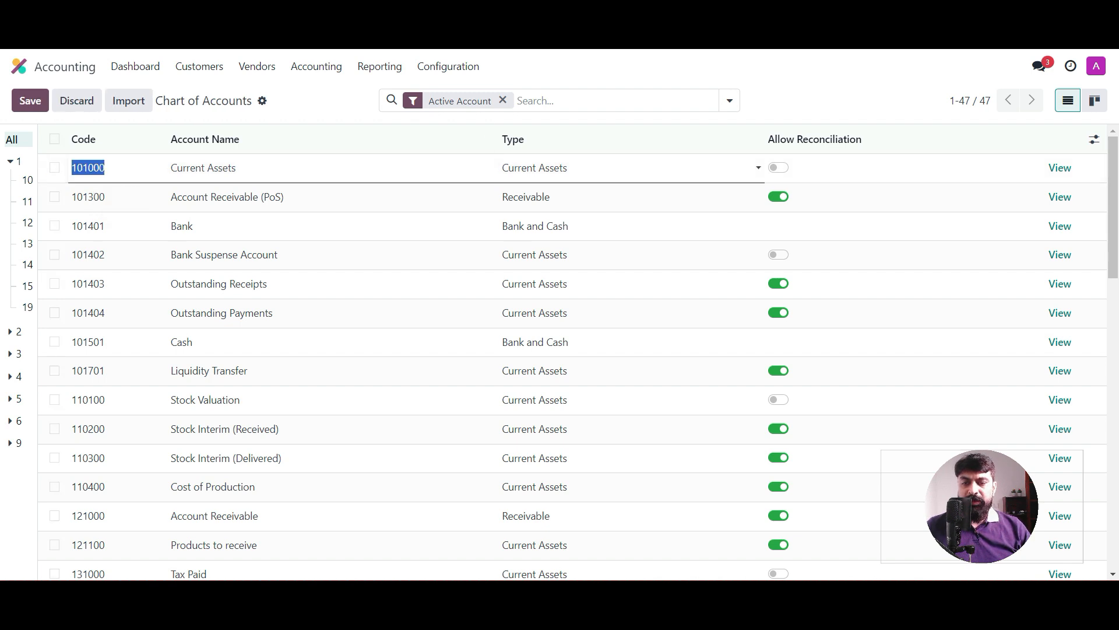
{"action": "key", "text": "Escape"}
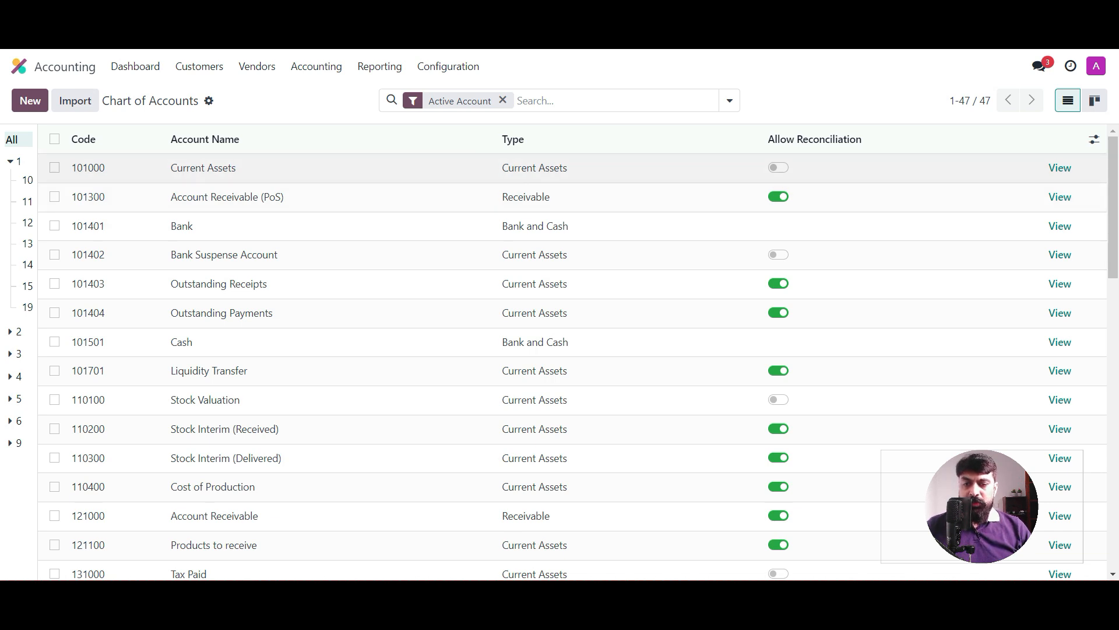
{"action": "left_click", "coordinate": [245, 168]}
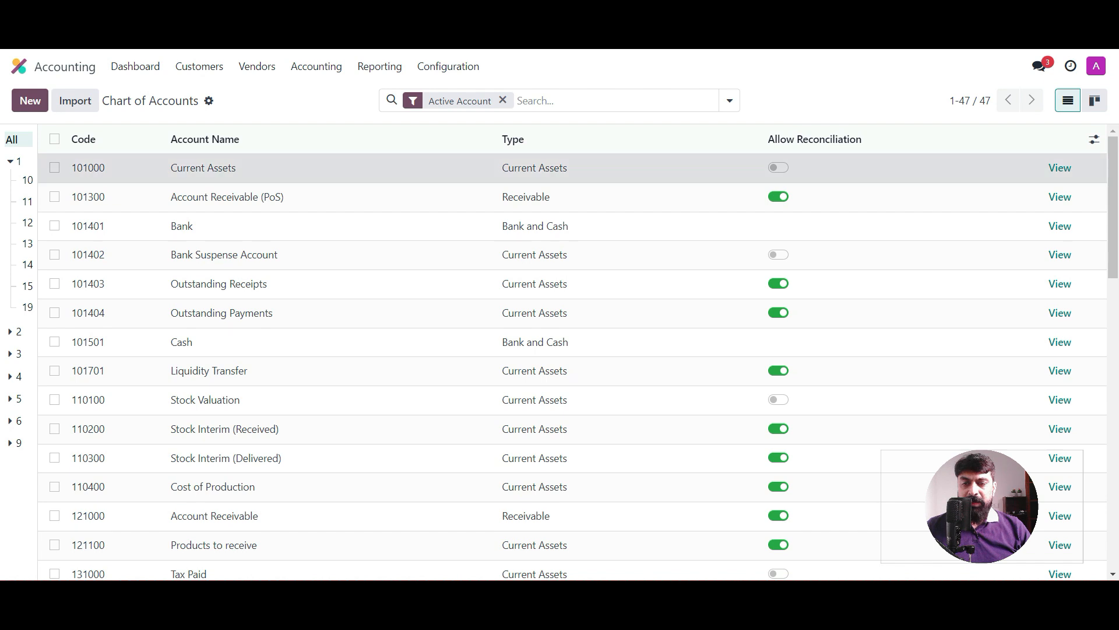
{"action": "key", "text": "Escape"}
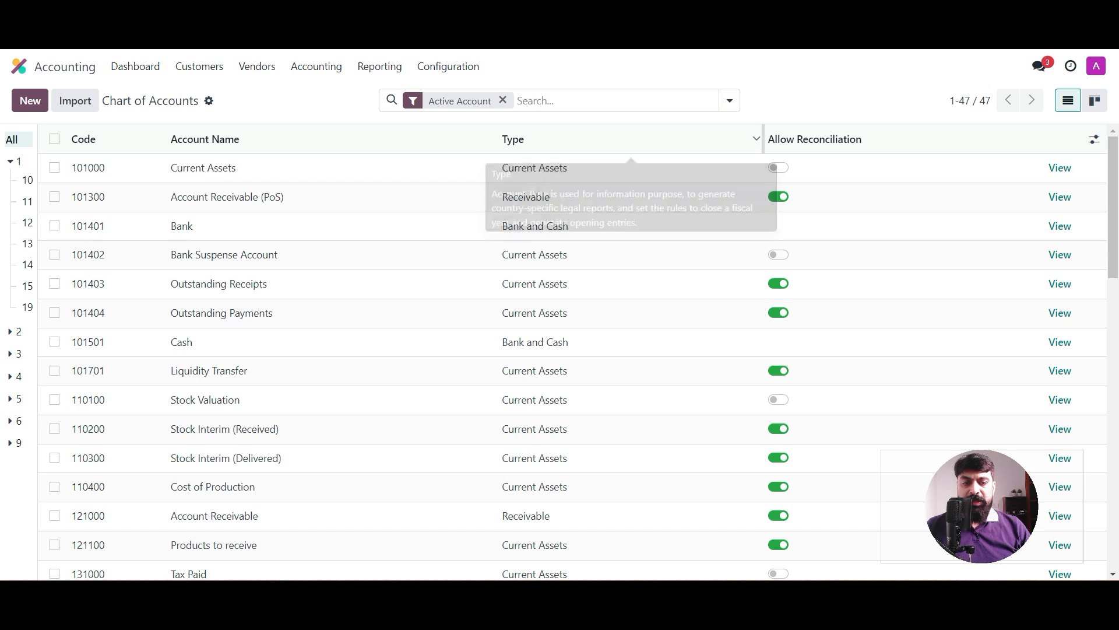
{"action": "left_click", "coordinate": [583, 167]}
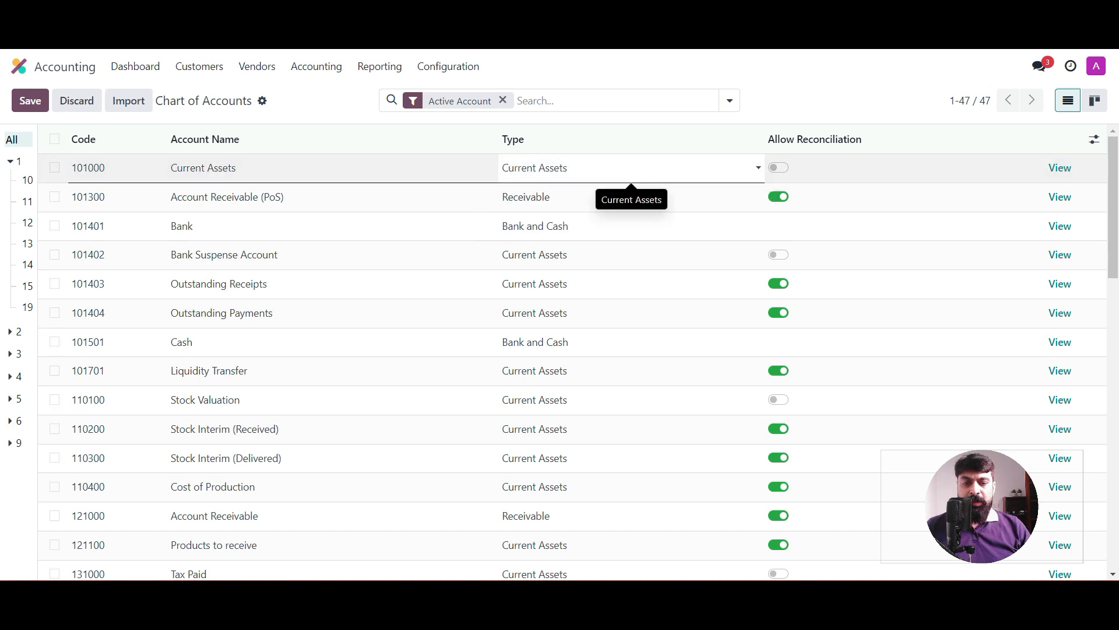
{"action": "left_click", "coordinate": [583, 168]}
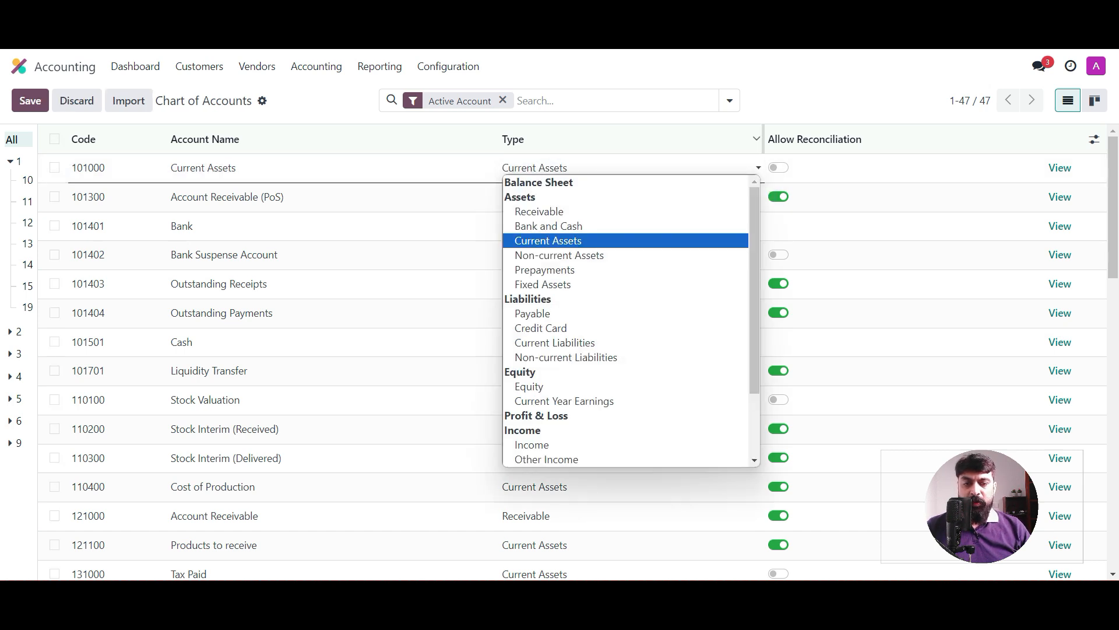
{"action": "left_click", "coordinate": [325, 105]}
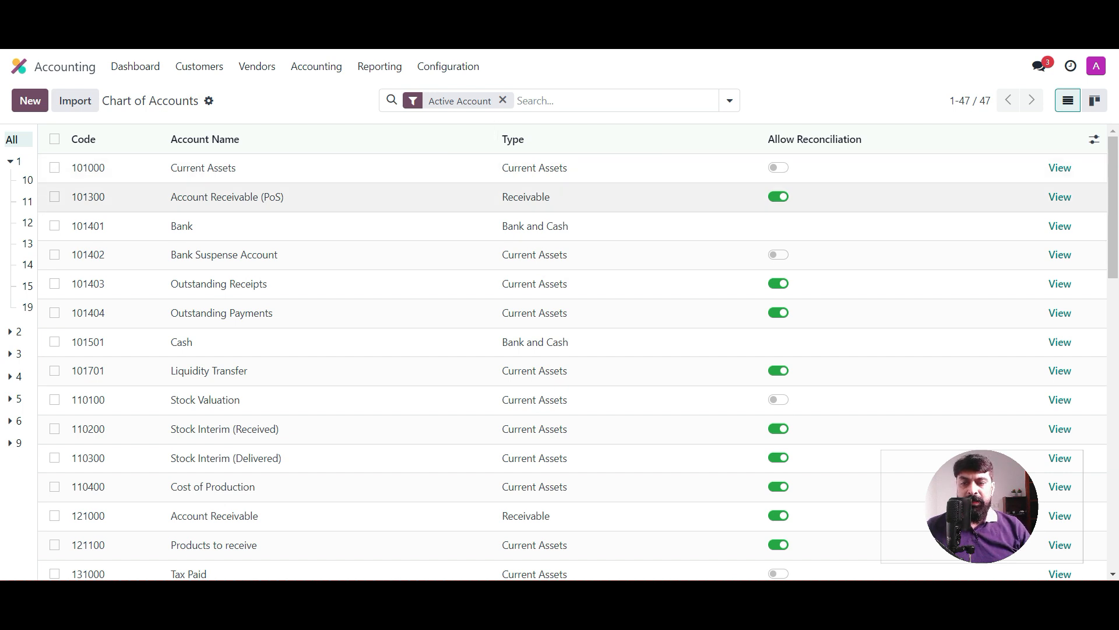
Step: Browse the type options for account 101000 Current Assets and choose Fixed Assets
{"action": "left_click", "coordinate": [583, 168]}
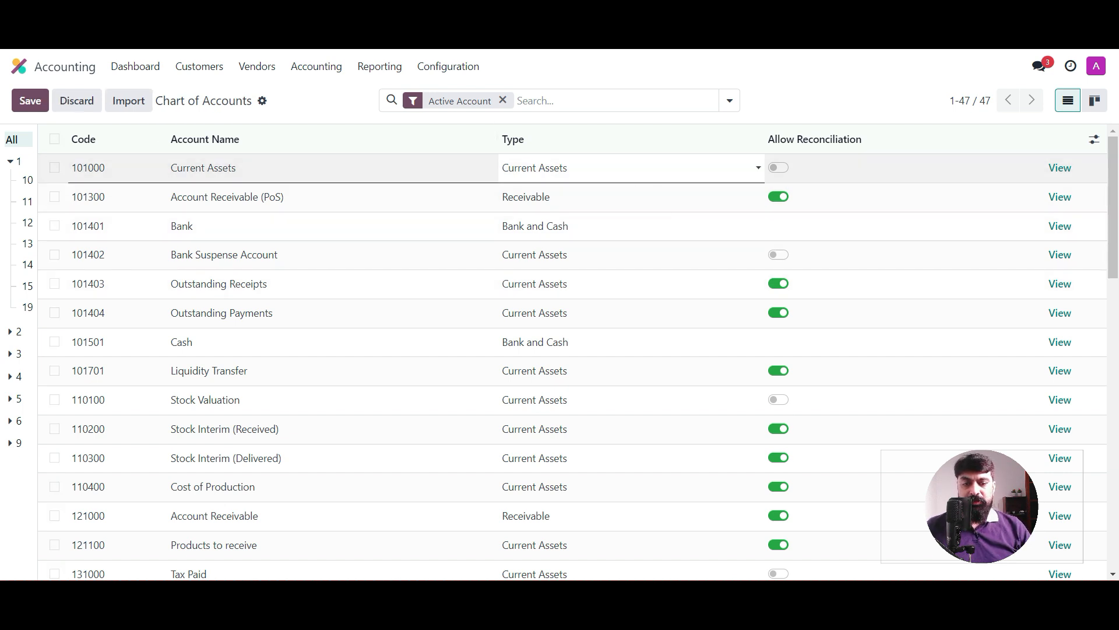
{"action": "left_click", "coordinate": [583, 168]}
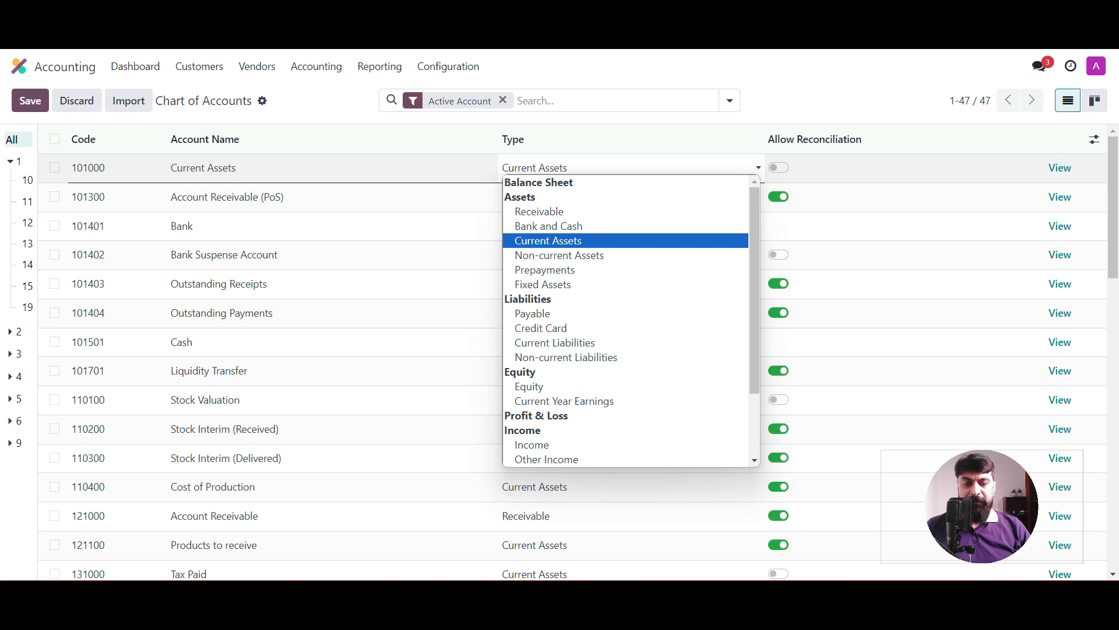
{"action": "key", "text": "Up"}
{"action": "key", "text": "Up"}
{"action": "scroll", "coordinate": [626, 320], "scroll_direction": "down", "scroll_amount": 2}
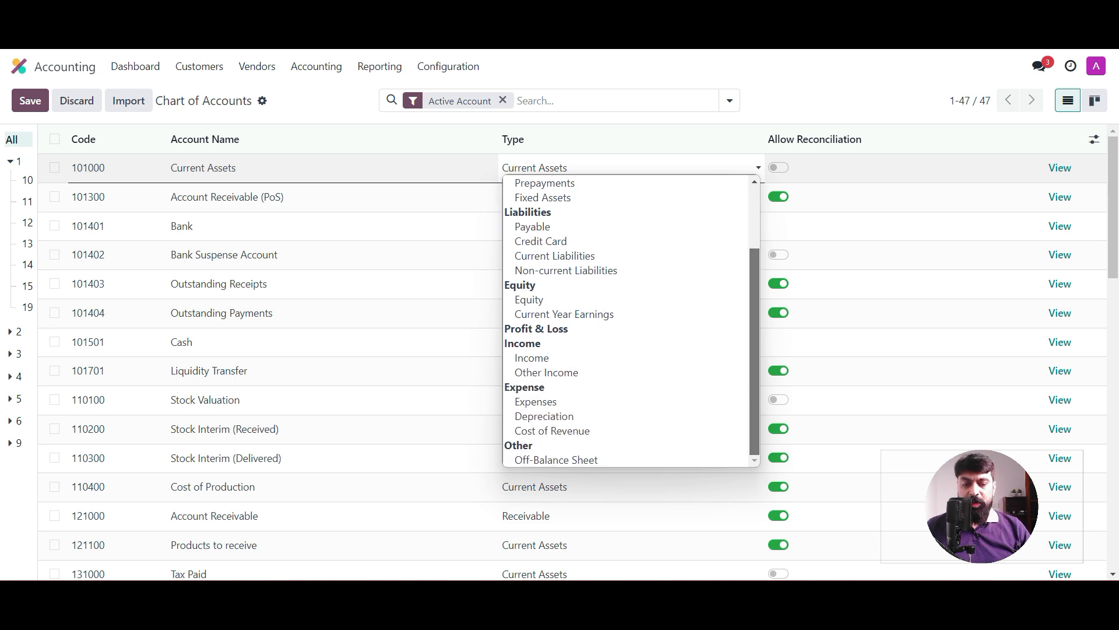
{"action": "key", "text": "Down"}
{"action": "key", "text": "Down"}
{"action": "key", "text": "Down"}
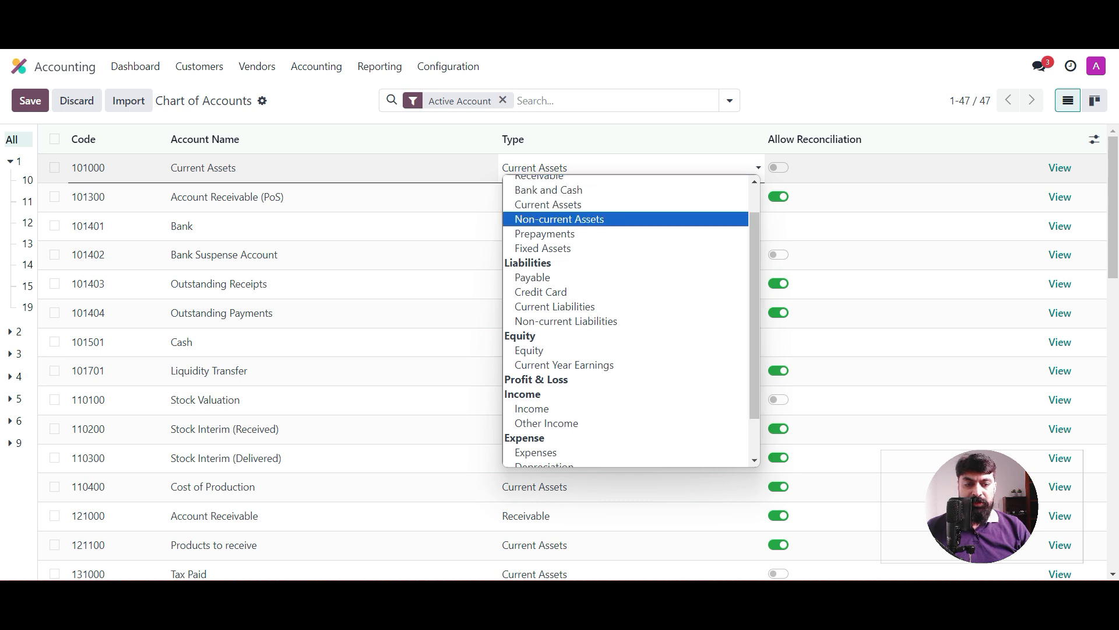
{"action": "key", "text": "Down"}
{"action": "key", "text": "Down"}
{"action": "left_click_drag", "start_coordinate": [755, 315], "coordinate": [754, 290]}
Step: Examine the asset types offered for account 101000, from Receivable onward, and leave the row
{"action": "key", "text": "Up"}
{"action": "key", "text": "Up"}
{"action": "key", "text": "Up"}
{"action": "key", "text": "Up"}
{"action": "key", "text": "Up"}
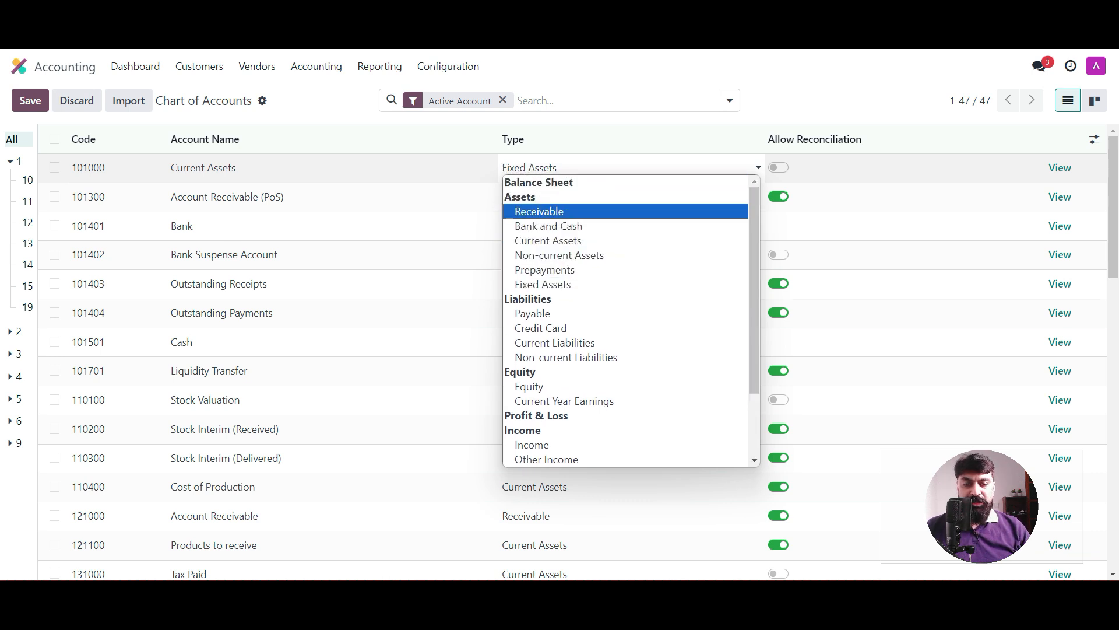
{"action": "key", "text": "Down"}
{"action": "key", "text": "Down"}
{"action": "key", "text": "Down"}
{"action": "key", "text": "Down"}
{"action": "key", "text": "Down"}
{"action": "key", "text": "Down"}
{"action": "key", "text": "Down"}
{"action": "key", "text": "Up"}
{"action": "key", "text": "Up"}
{"action": "key", "text": "Up"}
{"action": "key", "text": "Up"}
{"action": "key", "text": "Up"}
{"action": "key", "text": "Up"}
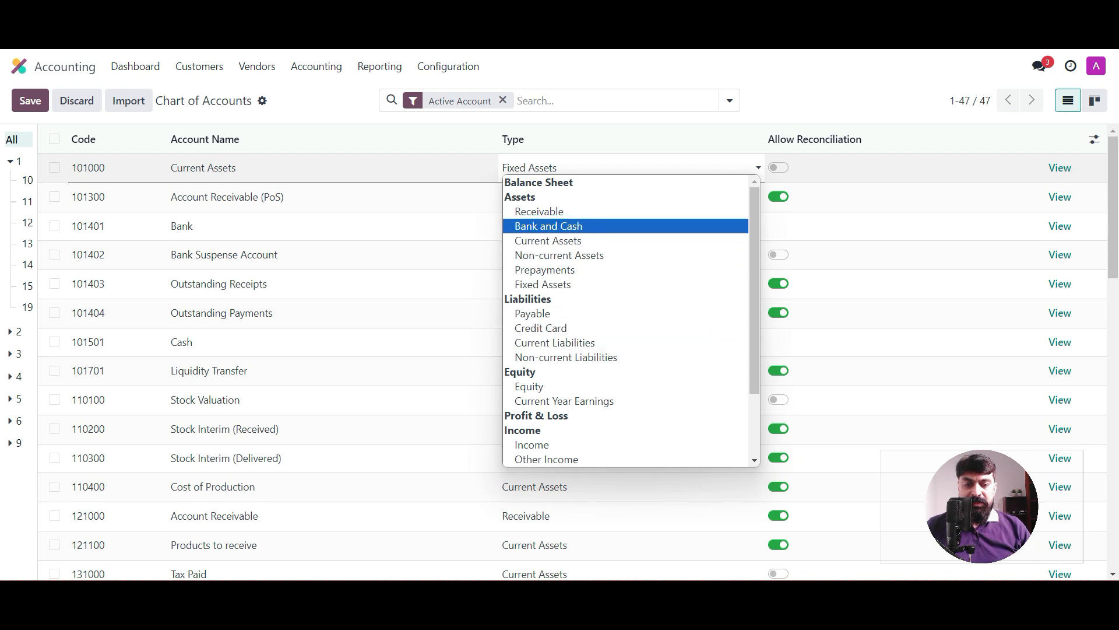
{"action": "key", "text": "Up"}
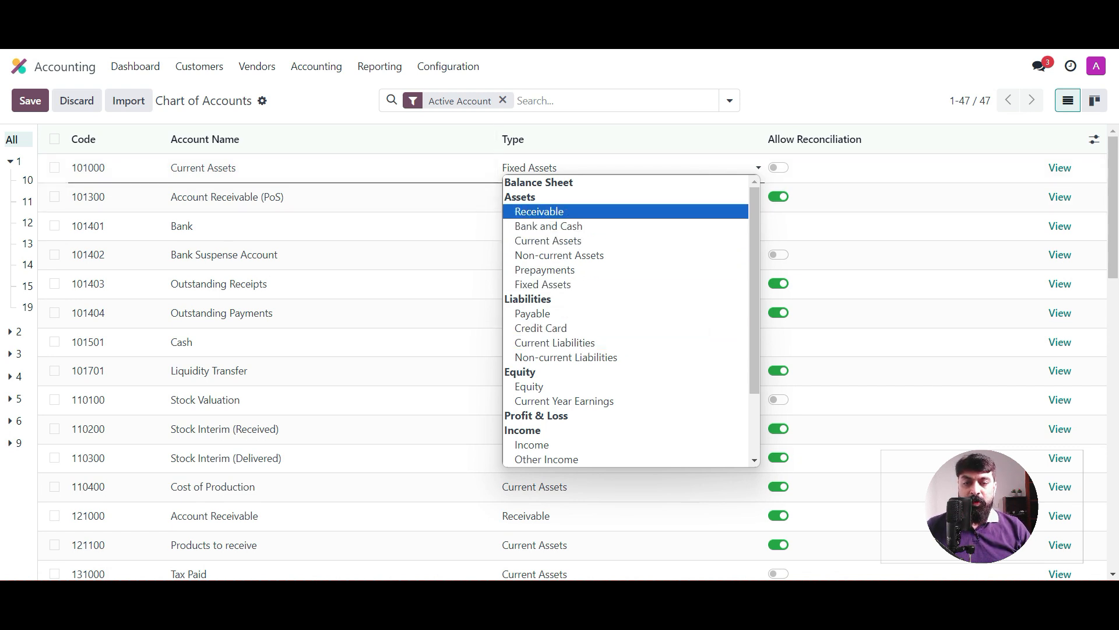
{"action": "left_click", "coordinate": [88, 168]}
{"action": "key", "text": "Escape"}
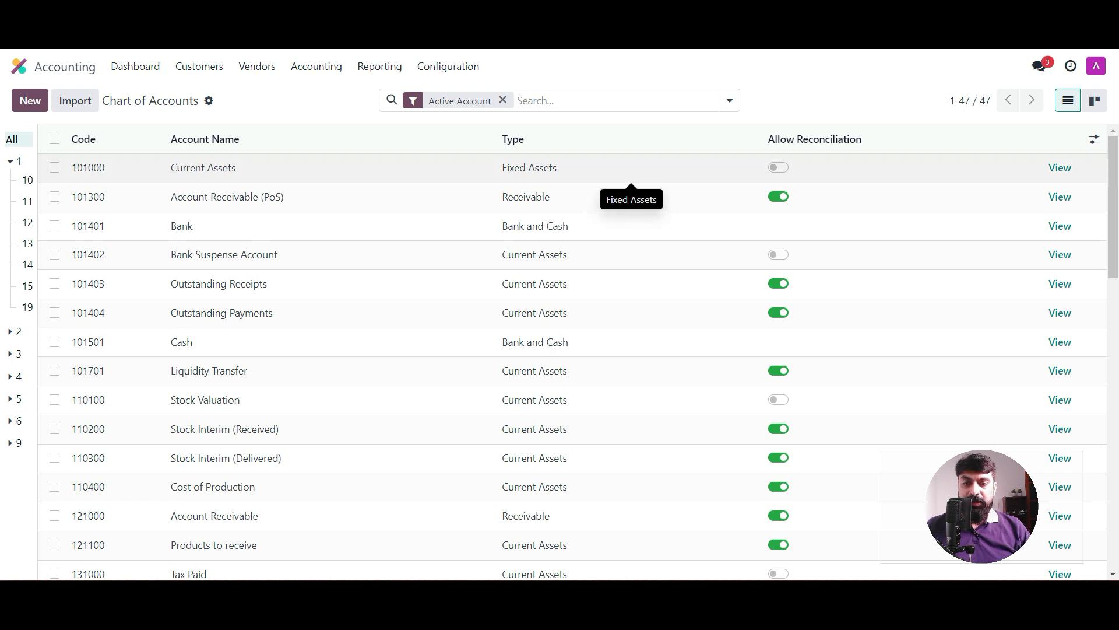
Step: Set the type of account 101000 to Current Assets and save the row
{"action": "left_click", "coordinate": [631, 168]}
{"action": "left_click", "coordinate": [631, 168]}
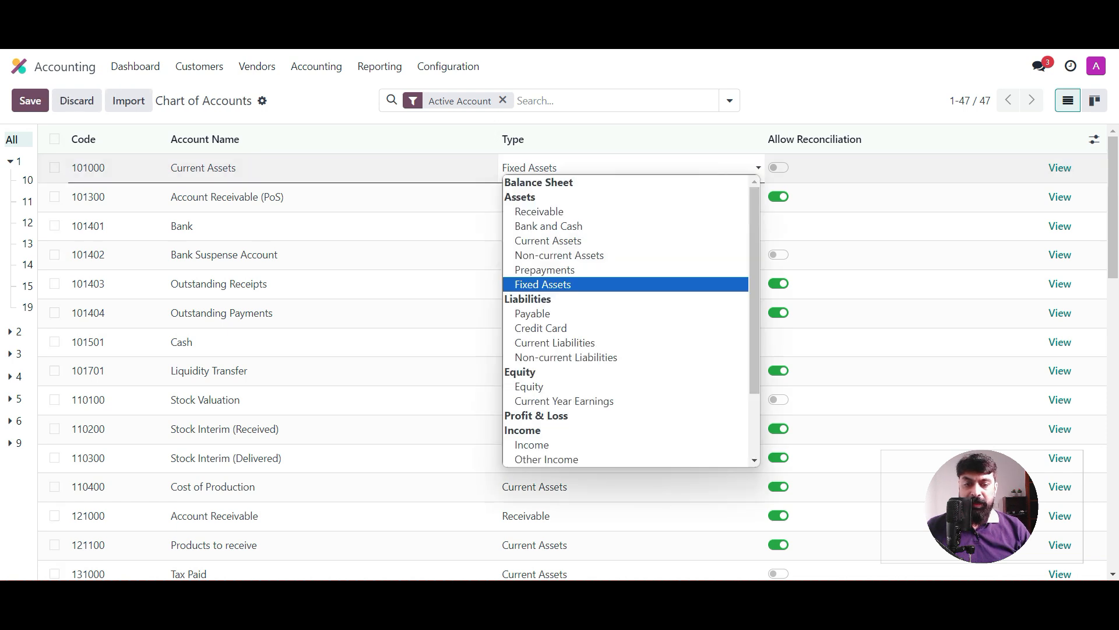
{"action": "left_click", "coordinate": [548, 238]}
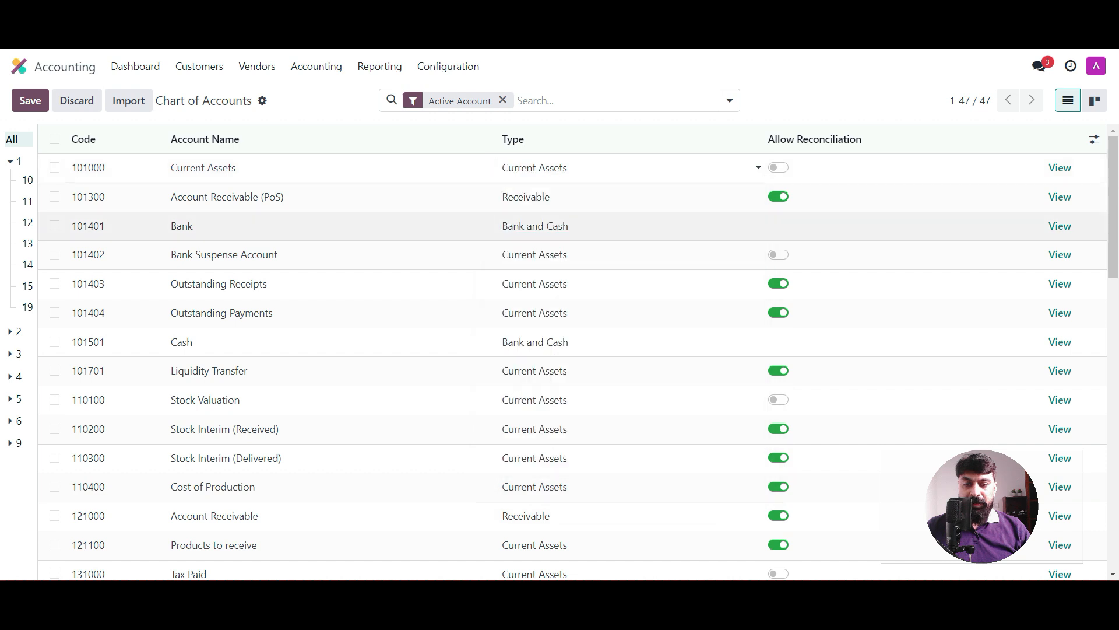
{"action": "left_click", "coordinate": [30, 101]}
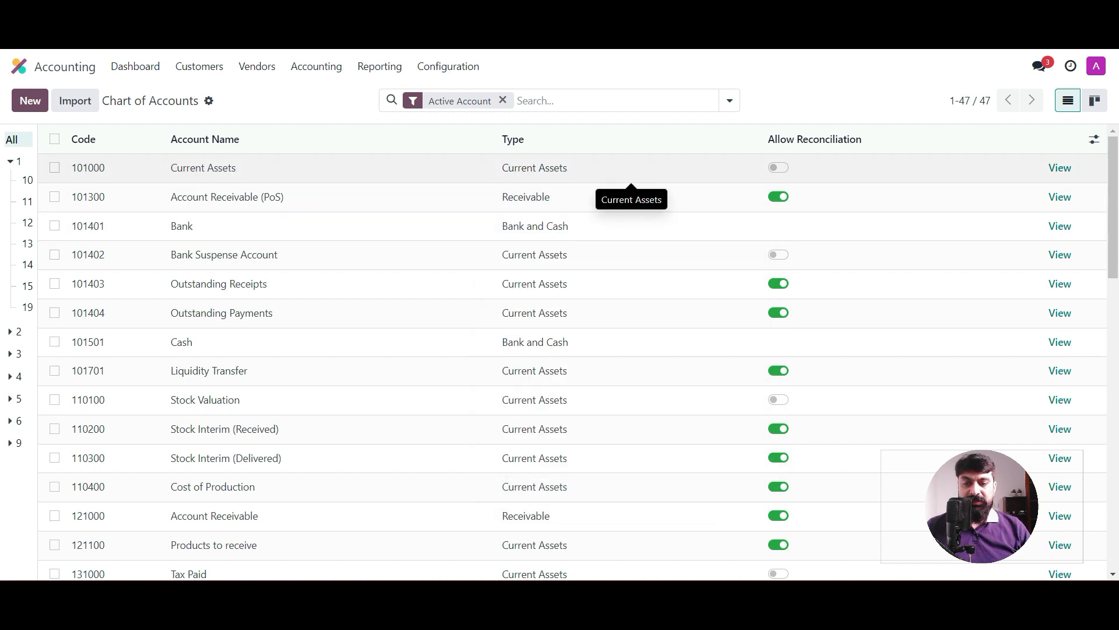
Step: Inspect the name of account 101000 and the type options for account 121000 Account Receivable, discarding any edits
{"action": "left_click", "coordinate": [329, 169]}
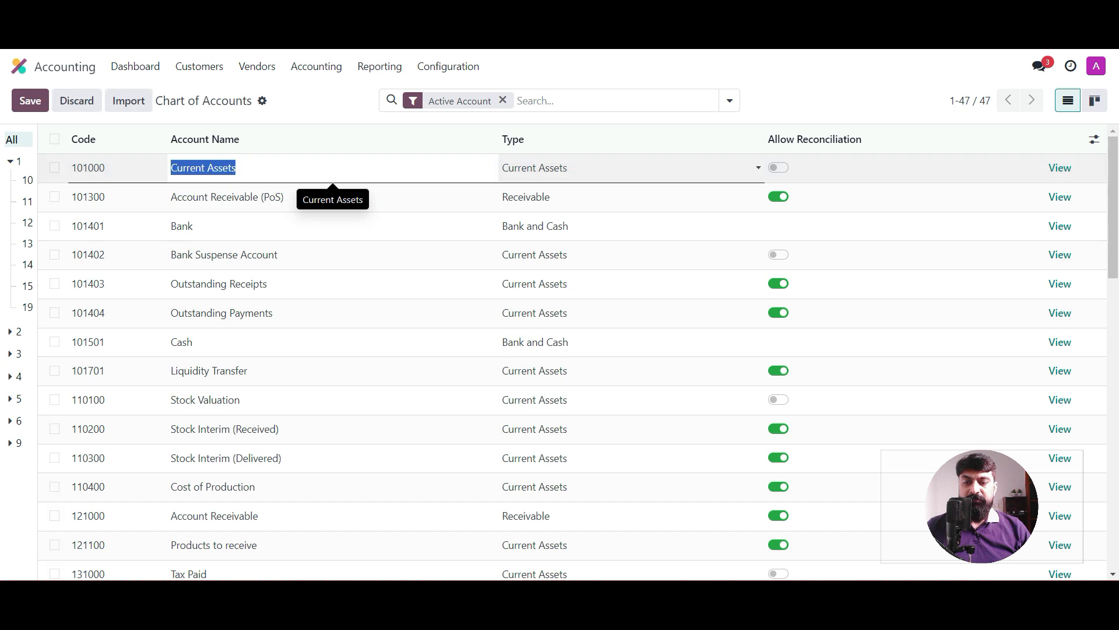
{"action": "key", "text": "Escape"}
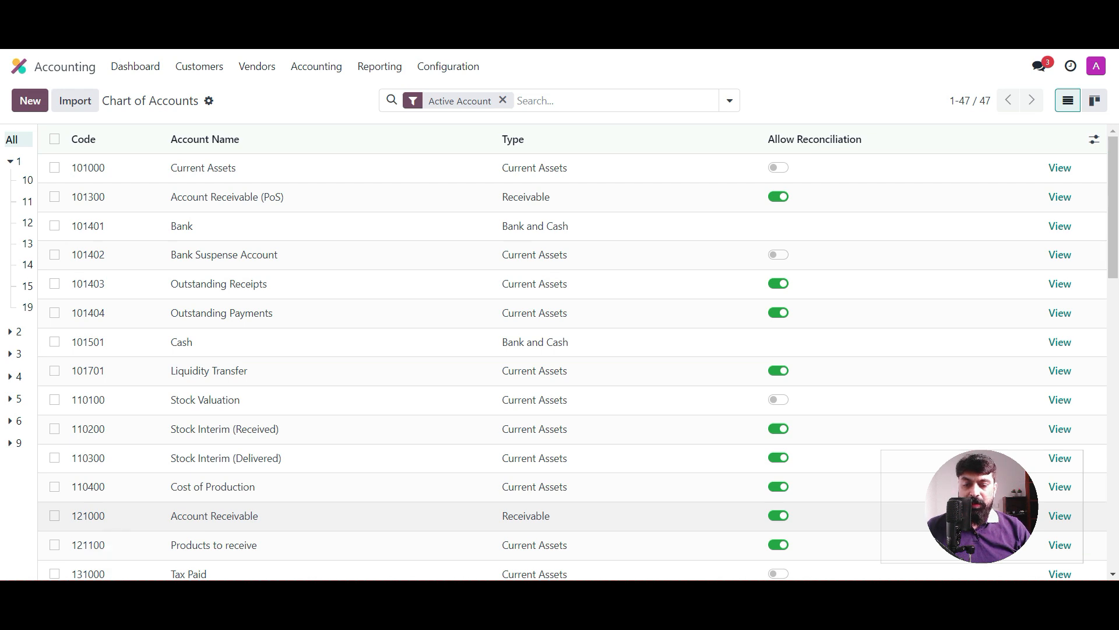
{"action": "left_click", "coordinate": [288, 518]}
{"action": "left_click", "coordinate": [630, 515]}
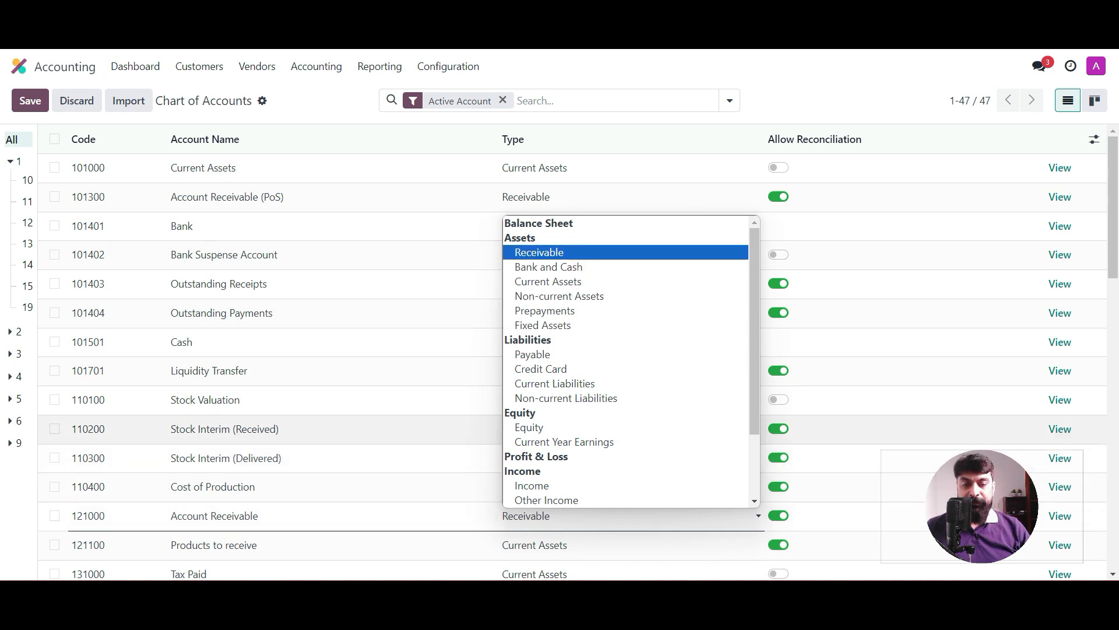
{"action": "key", "text": "Down"}
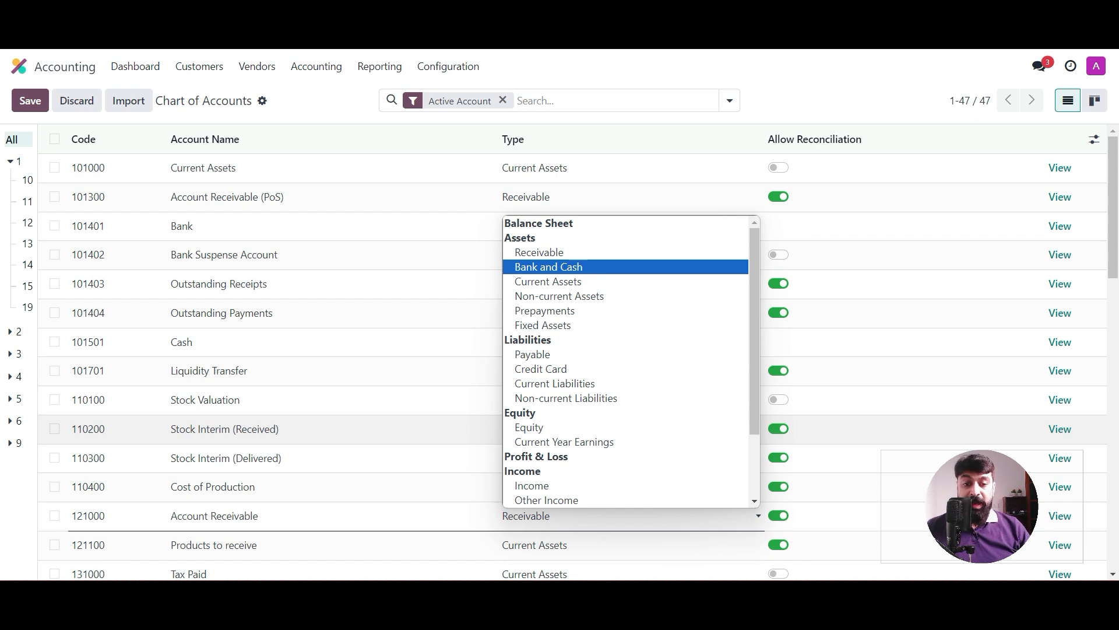
{"action": "key", "text": "Down"}
{"action": "key", "text": "Up"}
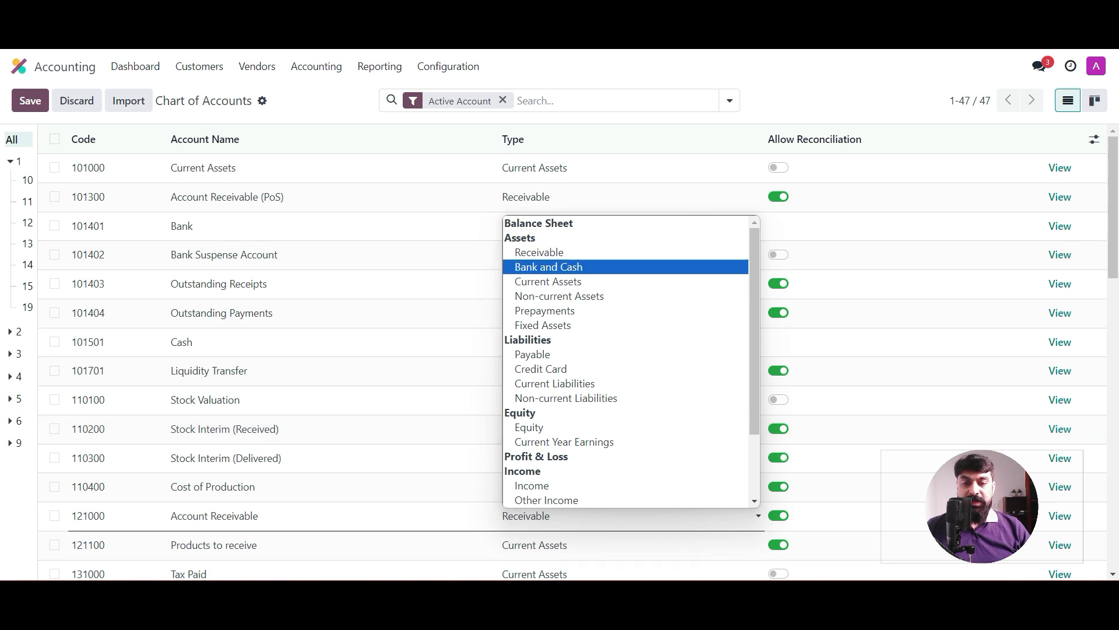
{"action": "left_click", "coordinate": [77, 101]}
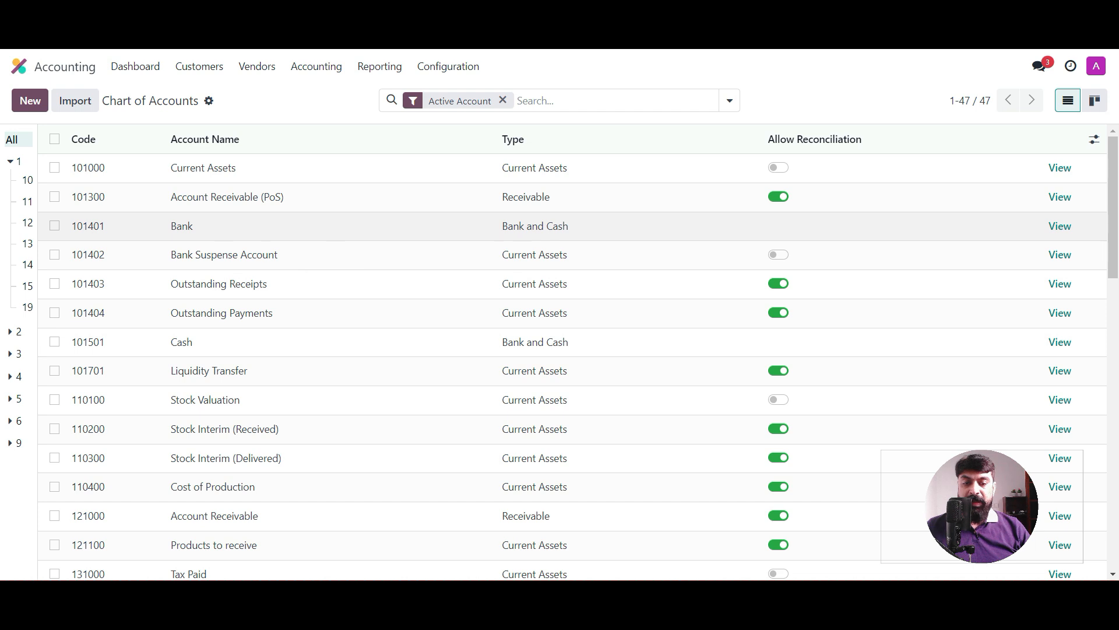
Step: Examine the liability, equity, income and expense types offered for account 101401 Bank, and leave the row unchanged
{"action": "left_click", "coordinate": [632, 227]}
{"action": "left_click", "coordinate": [631, 226]}
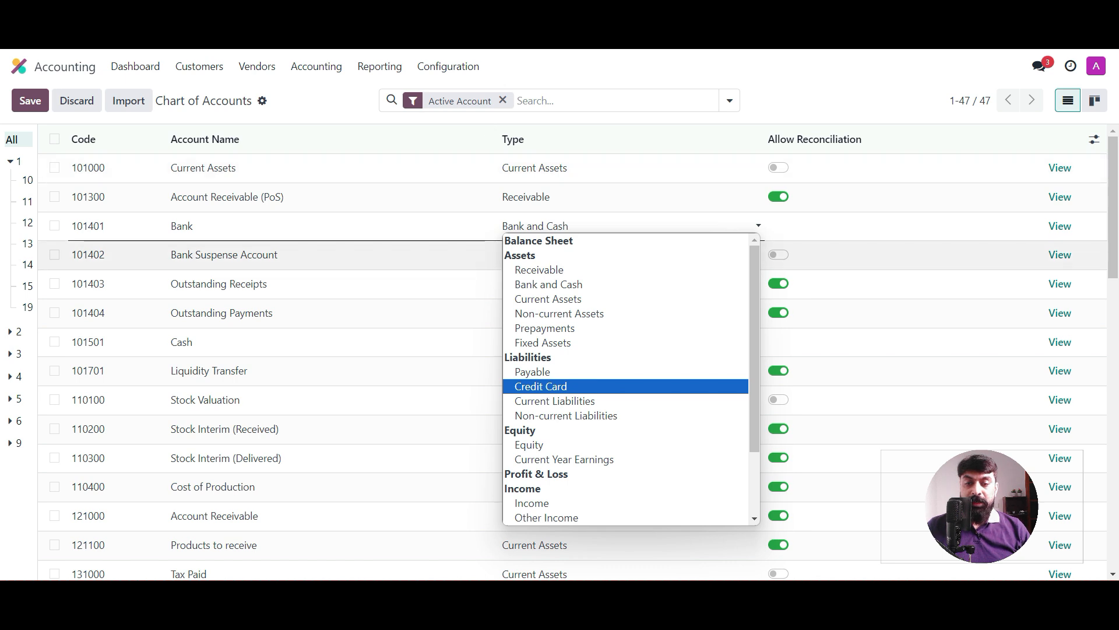
{"action": "scroll", "coordinate": [583, 415], "scroll_direction": "down", "scroll_amount": 2}
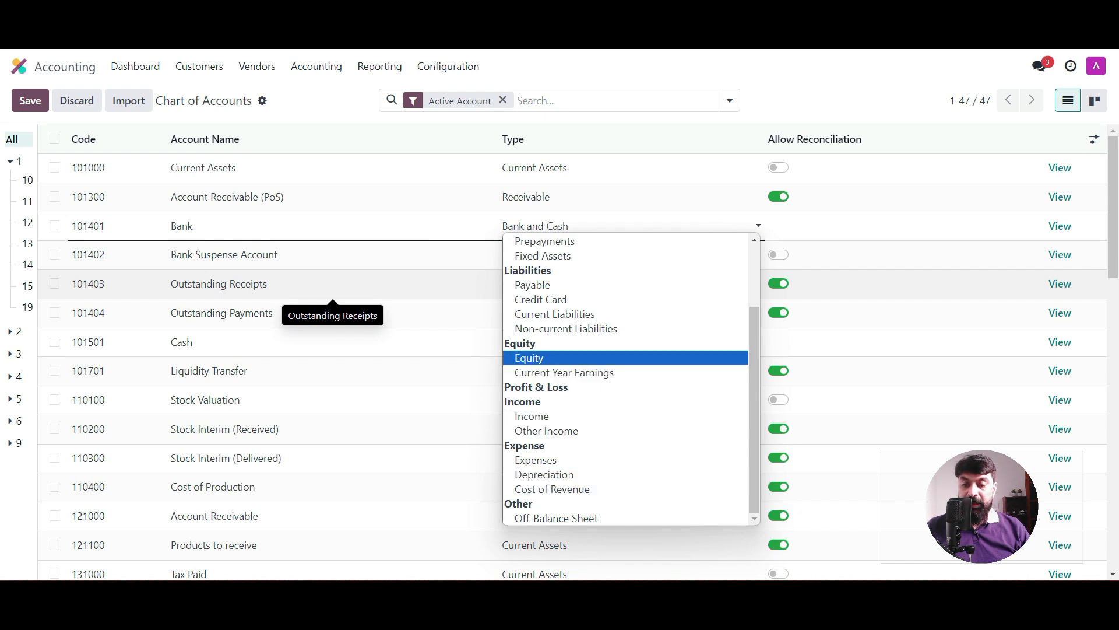
{"action": "key", "text": "Escape"}
{"action": "key", "text": "Escape"}
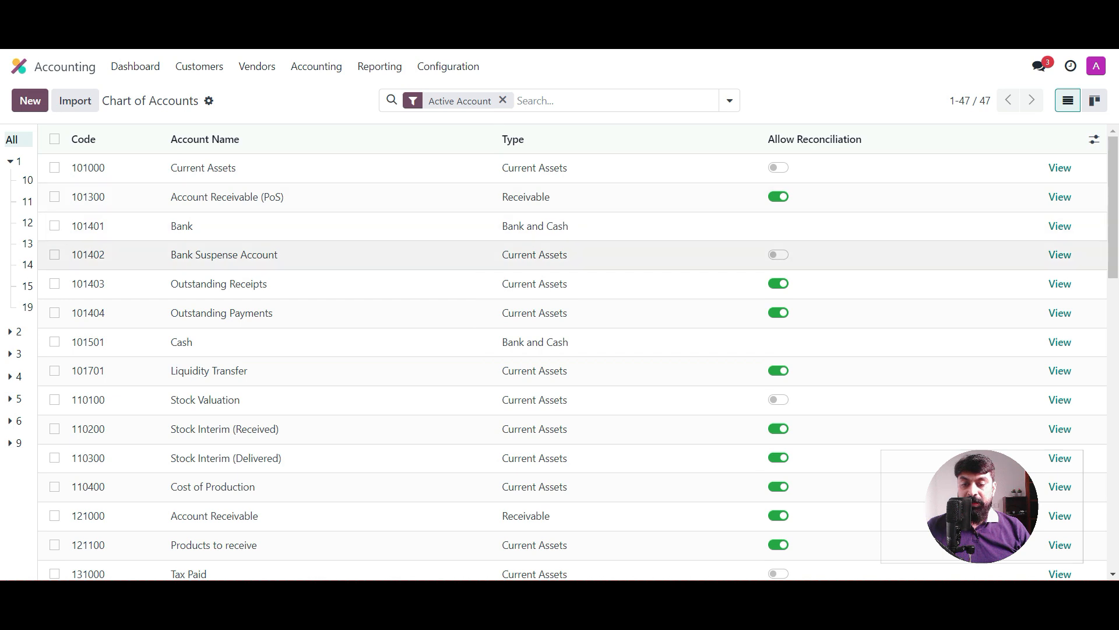
Step: Set the type of account 441000 Foreign Exchange Gain to Other Income
{"action": "scroll", "coordinate": [560, 268], "scroll_direction": "down", "scroll_amount": 5}
{"action": "scroll", "coordinate": [559, 280], "scroll_direction": "down", "scroll_amount": 5}
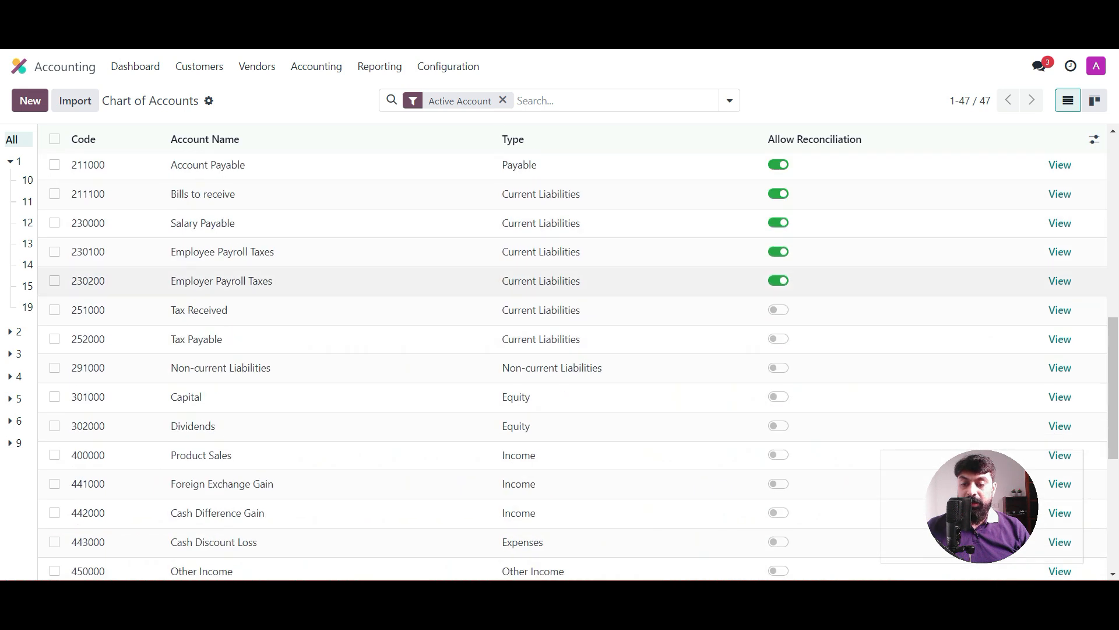
{"action": "scroll", "coordinate": [560, 309], "scroll_direction": "down", "scroll_amount": 2}
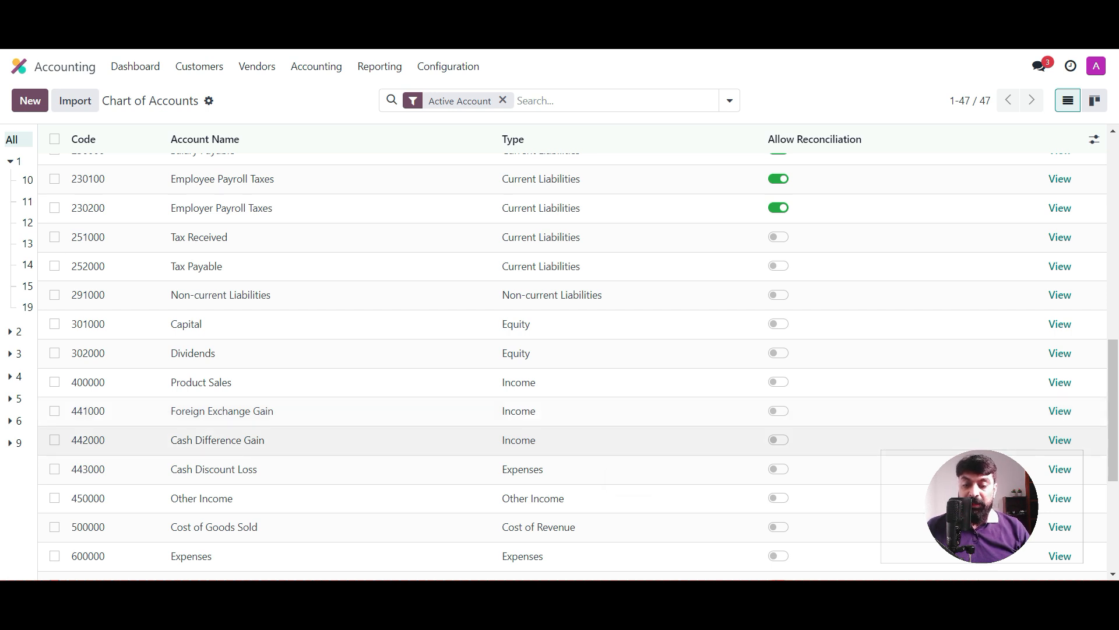
{"action": "left_click", "coordinate": [631, 411]}
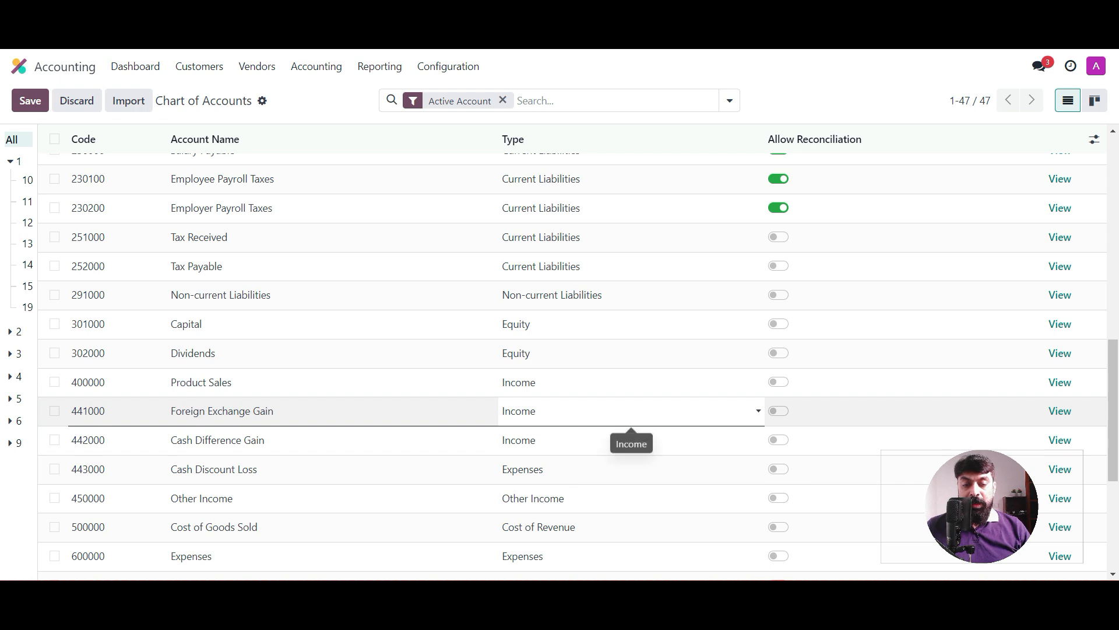
{"action": "left_click", "coordinate": [632, 411]}
{"action": "left_click", "coordinate": [548, 395]}
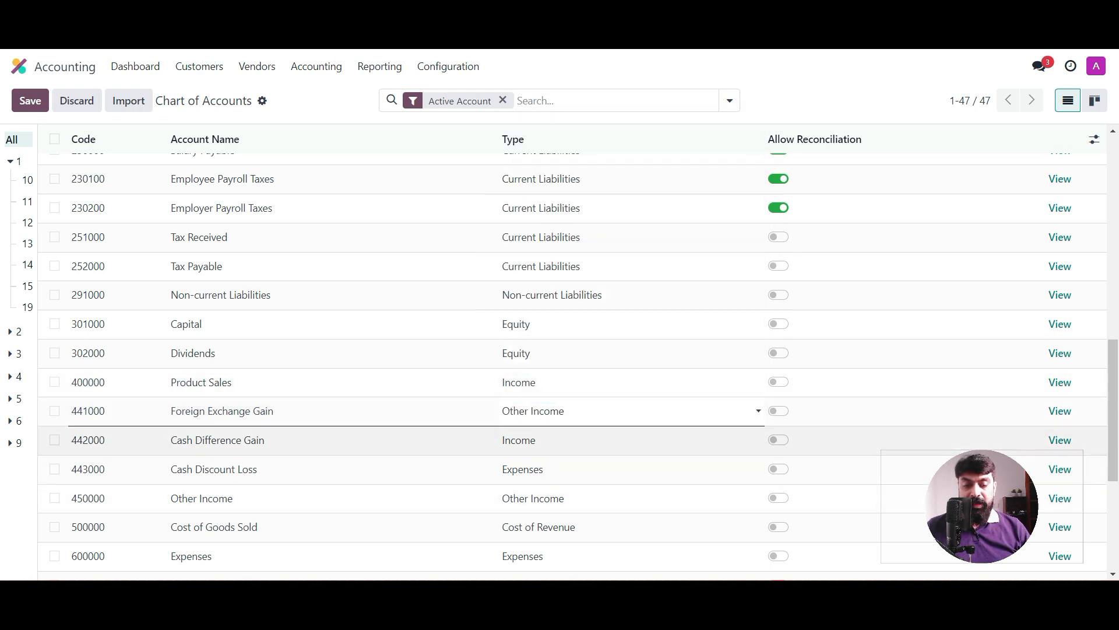
Step: Set the type of account 442000 Cash Difference Gain to Other Income and save the row
{"action": "left_click", "coordinate": [547, 440]}
{"action": "left_click", "coordinate": [547, 440]}
{"action": "left_click", "coordinate": [546, 423]}
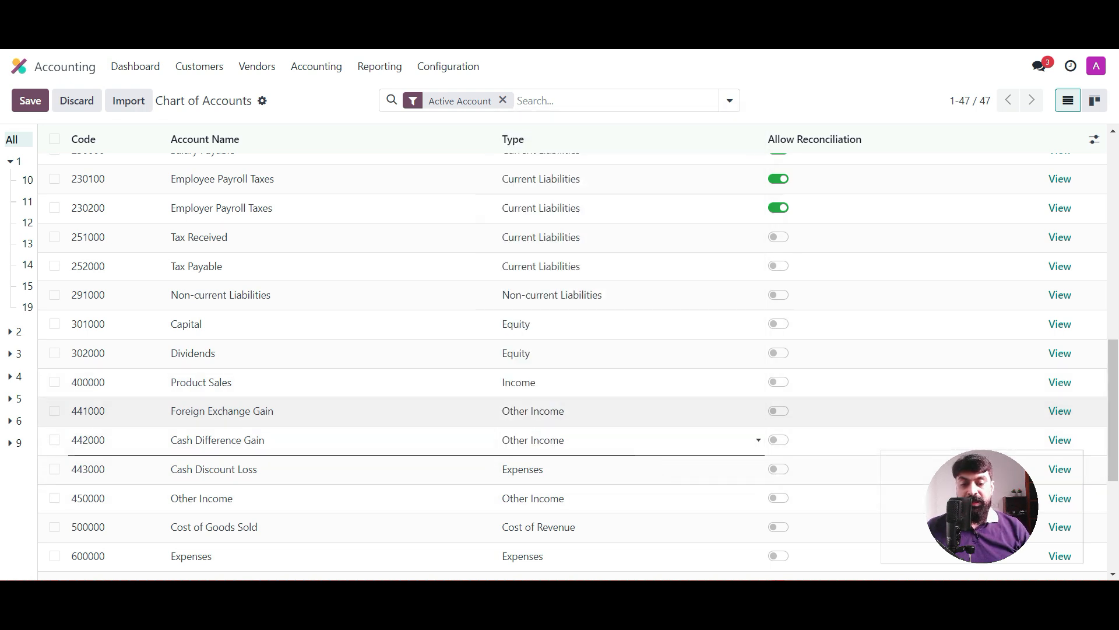
{"action": "left_click", "coordinate": [341, 102]}
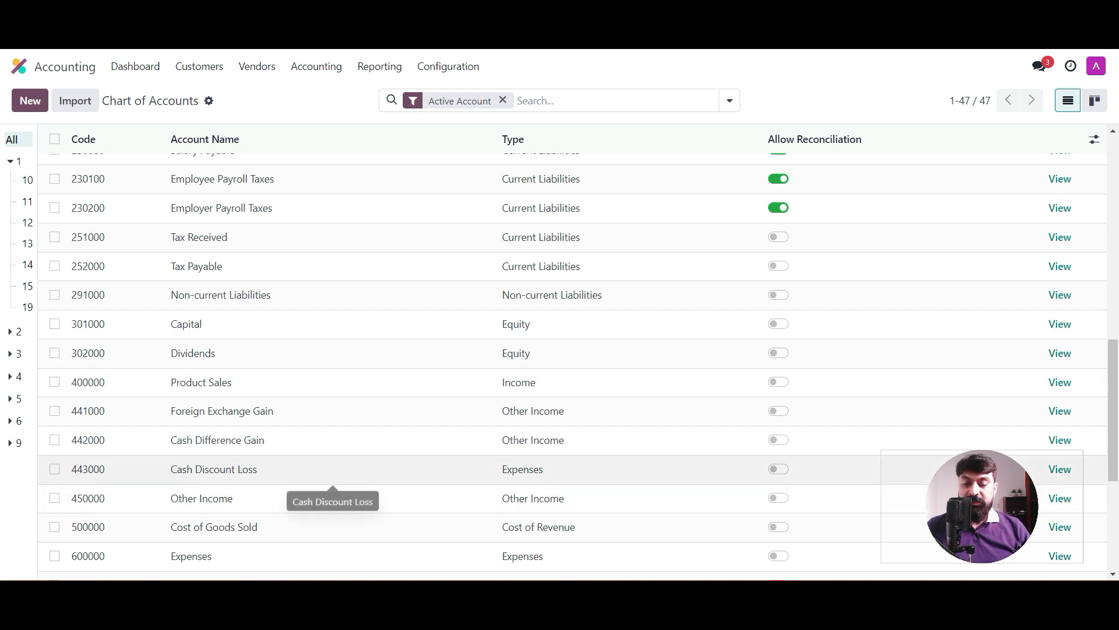
Step: Examine the expense types offered for account 500000 Cost of Goods Sold, and leave the row without changing it
{"action": "scroll", "coordinate": [560, 368], "scroll_direction": "down", "scroll_amount": 1}
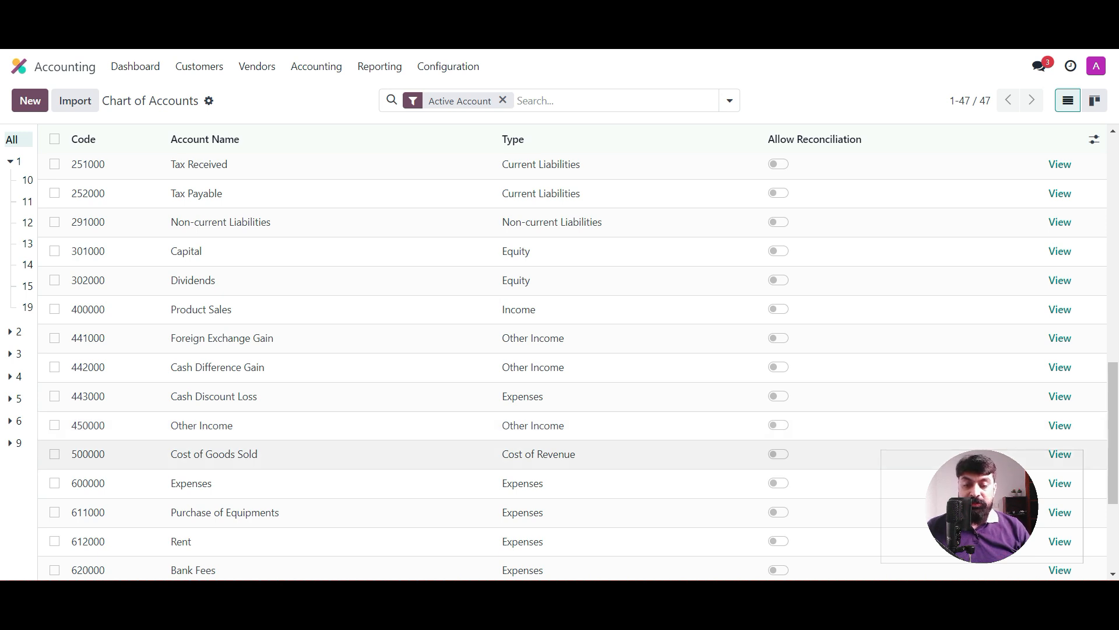
{"action": "left_click", "coordinate": [548, 454]}
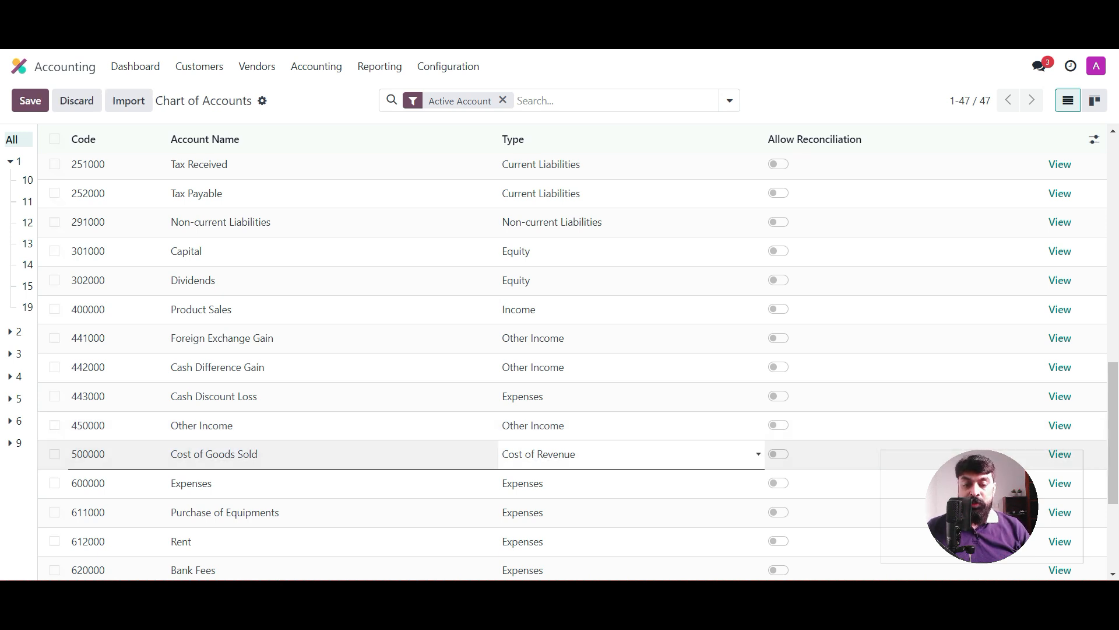
{"action": "left_click", "coordinate": [548, 454]}
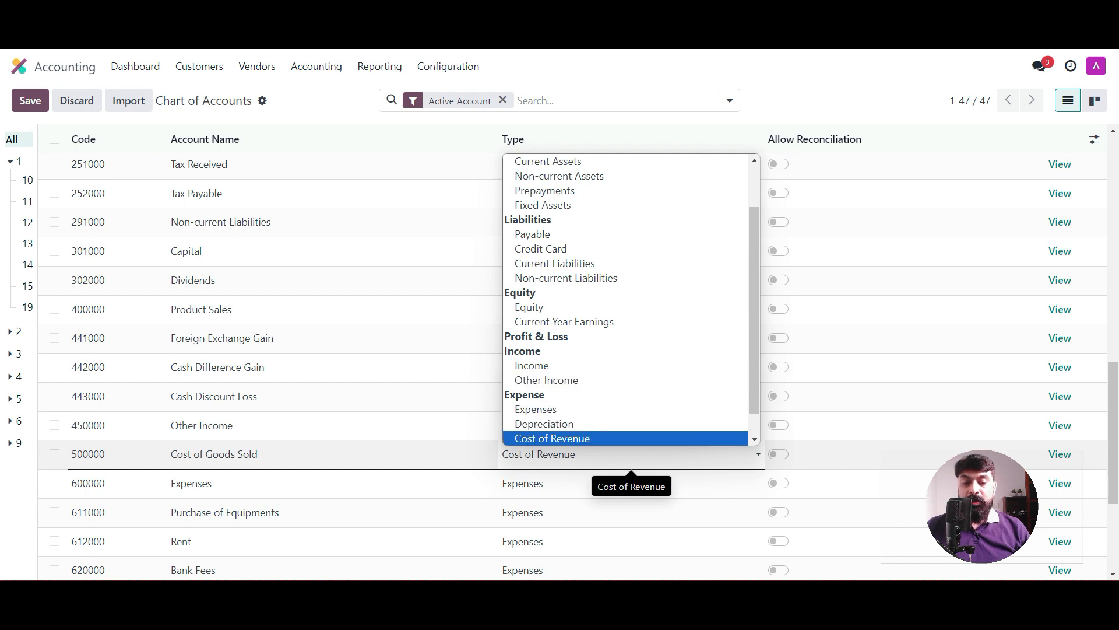
{"action": "scroll", "coordinate": [625, 299], "scroll_direction": "down", "scroll_amount": 1}
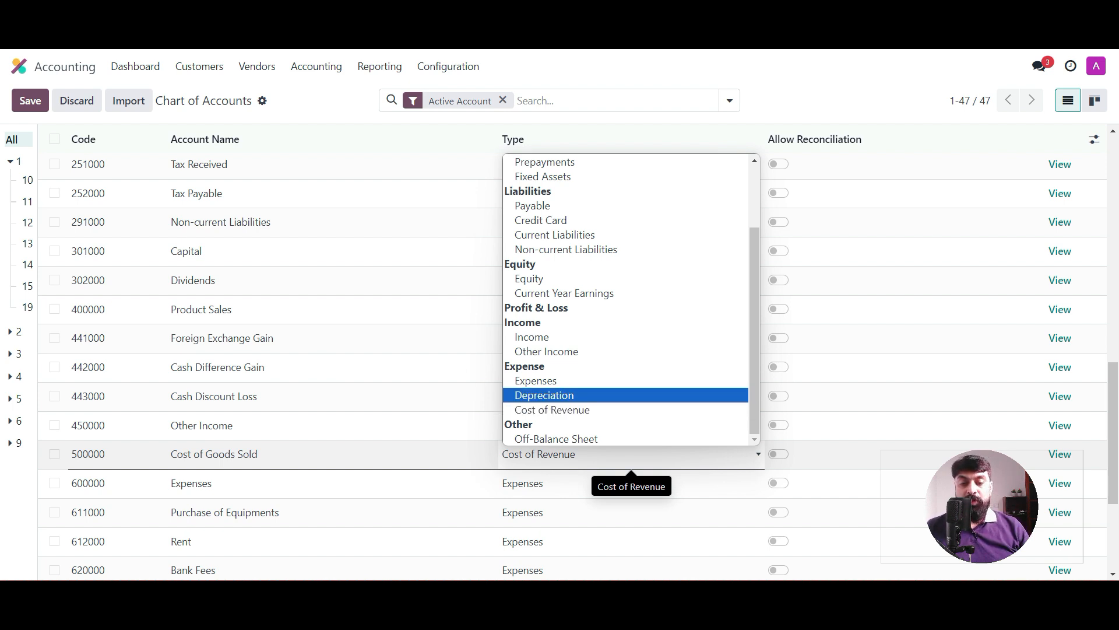
{"action": "key", "text": "Escape"}
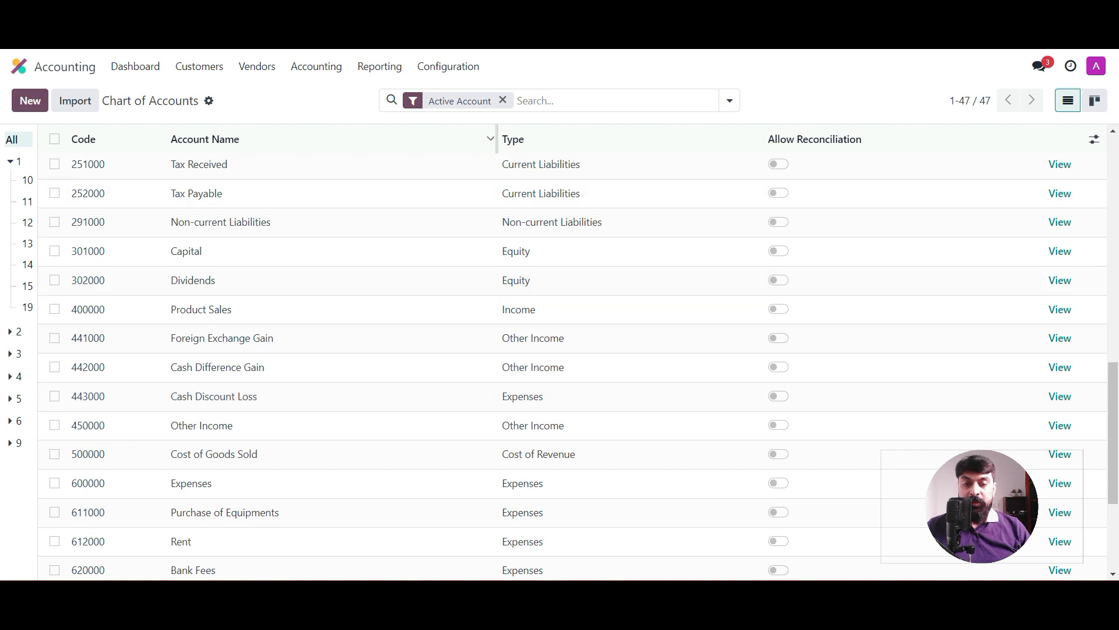
Step: Examine the type options for account 961000 RD Expenses down to Off-Balance Sheet, and leave the row
{"action": "scroll", "coordinate": [560, 350], "scroll_direction": "down", "scroll_amount": 4}
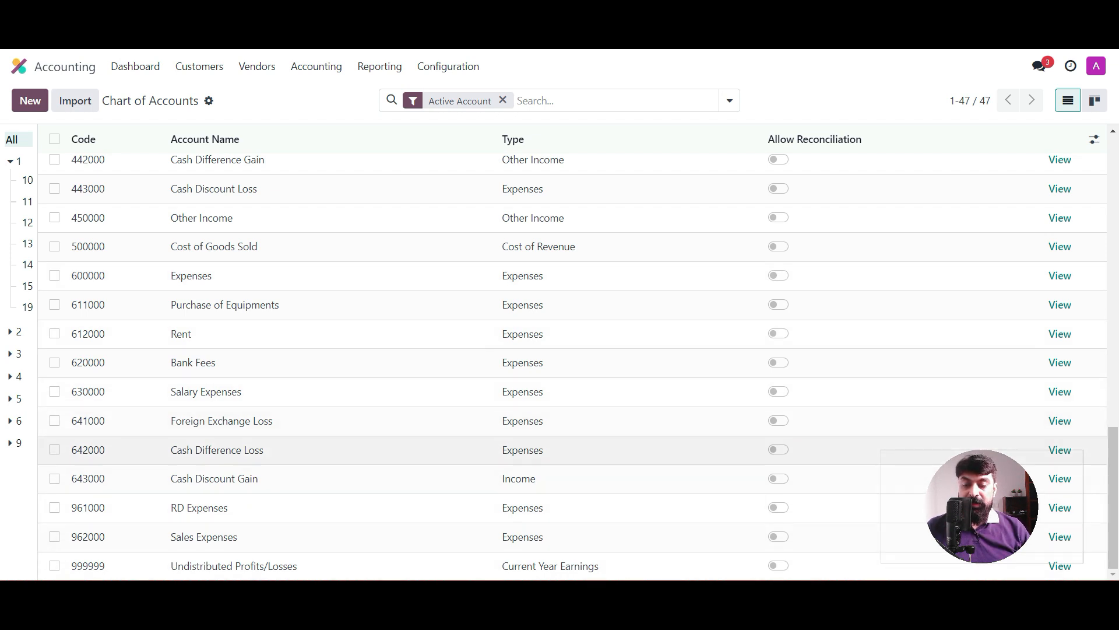
{"action": "left_click", "coordinate": [629, 507]}
{"action": "left_click", "coordinate": [630, 507]}
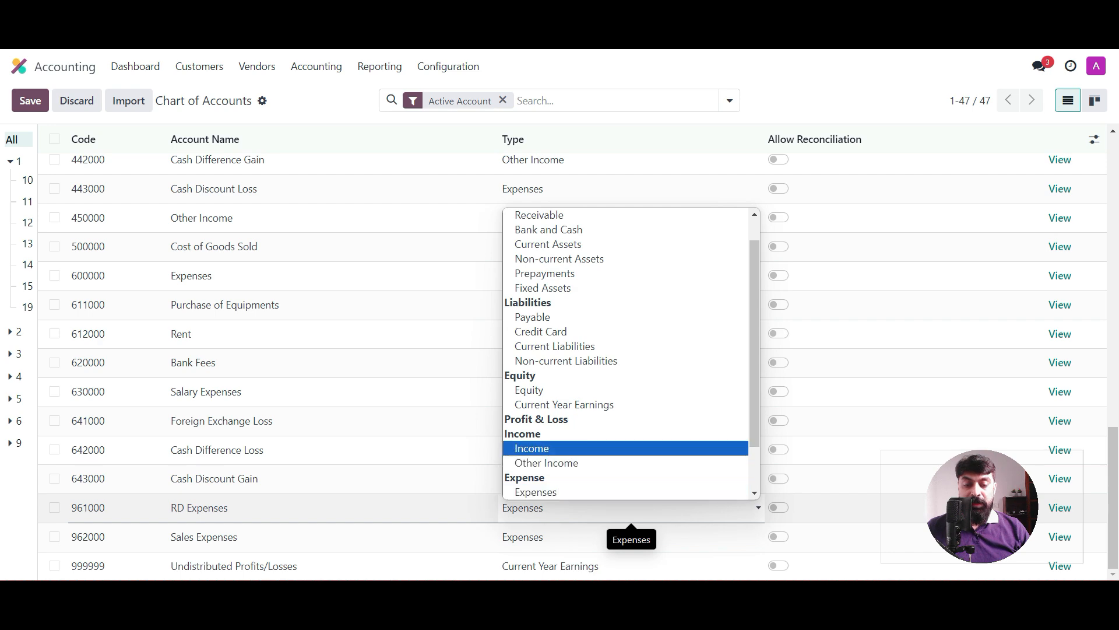
{"action": "scroll", "coordinate": [624, 350], "scroll_direction": "down", "scroll_amount": 2}
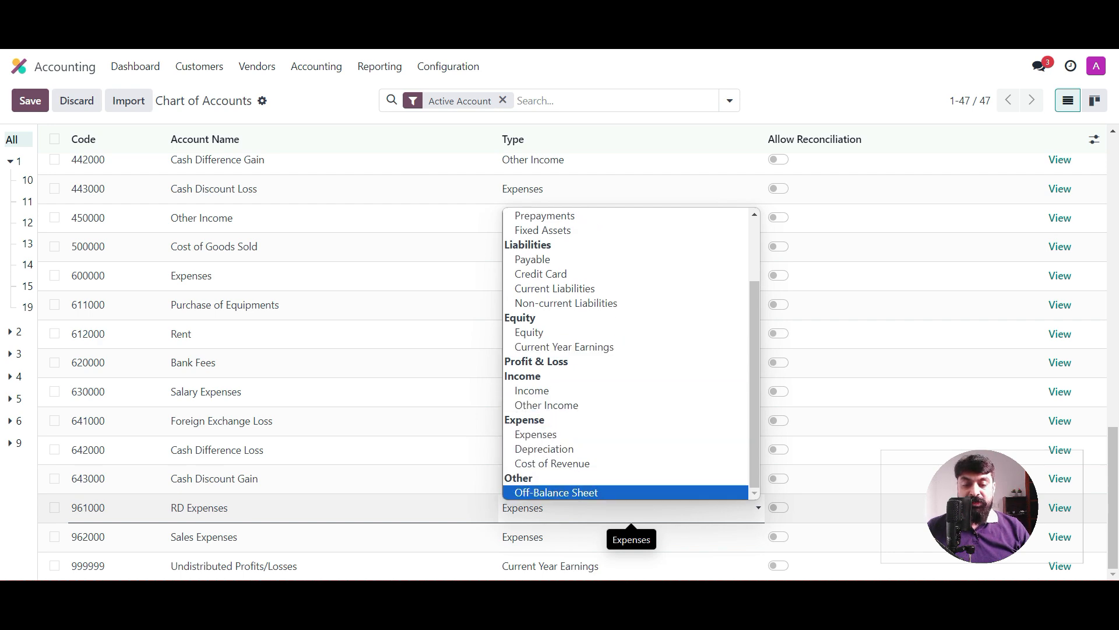
{"action": "left_click", "coordinate": [493, 143]}
Step: Review the Allow Reconciliation settings and types across the whole account list, from the asset accounts to the expense accounts
{"action": "scroll", "coordinate": [493, 333], "scroll_direction": "up", "scroll_amount": 10}
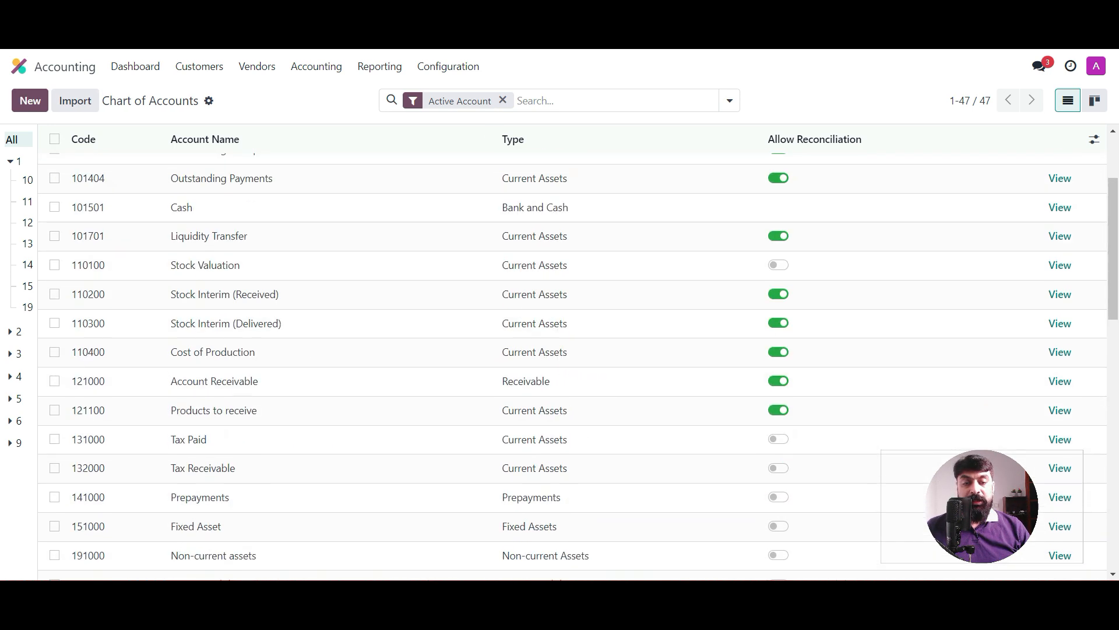
{"action": "scroll", "coordinate": [571, 350], "scroll_direction": "up", "scroll_amount": 3}
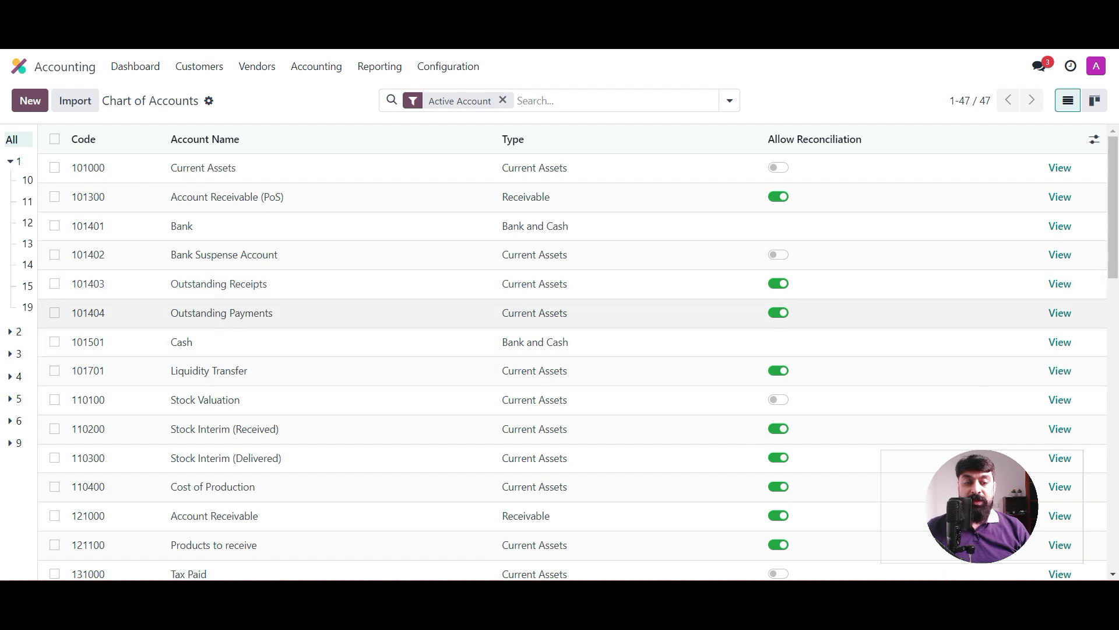
{"action": "scroll", "coordinate": [560, 260], "scroll_direction": "down", "scroll_amount": 2}
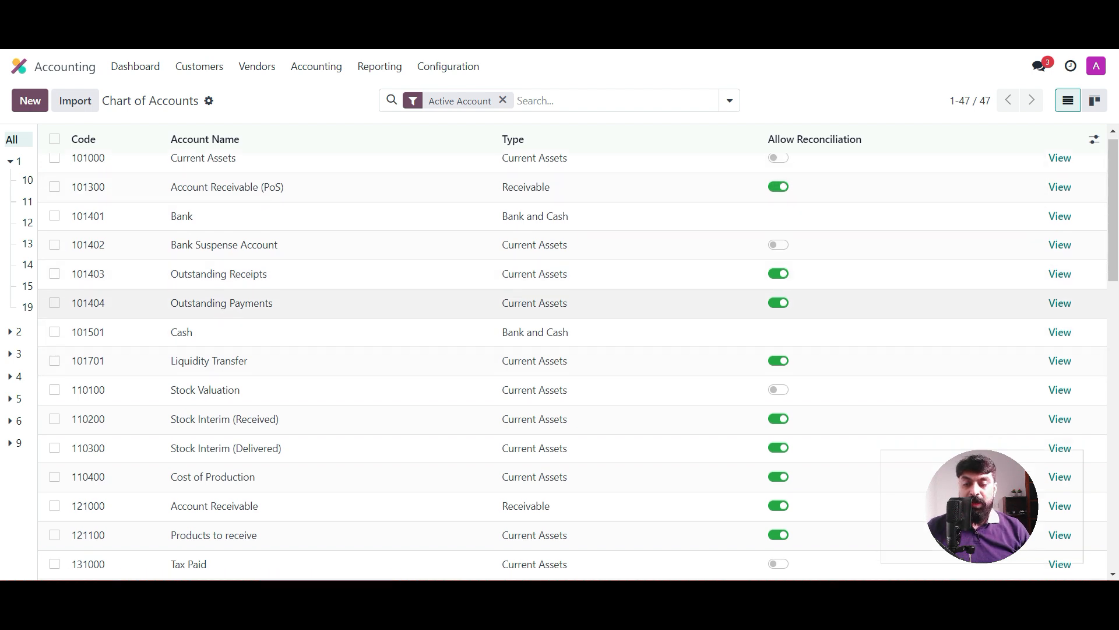
{"action": "scroll", "coordinate": [560, 291], "scroll_direction": "down", "scroll_amount": 2}
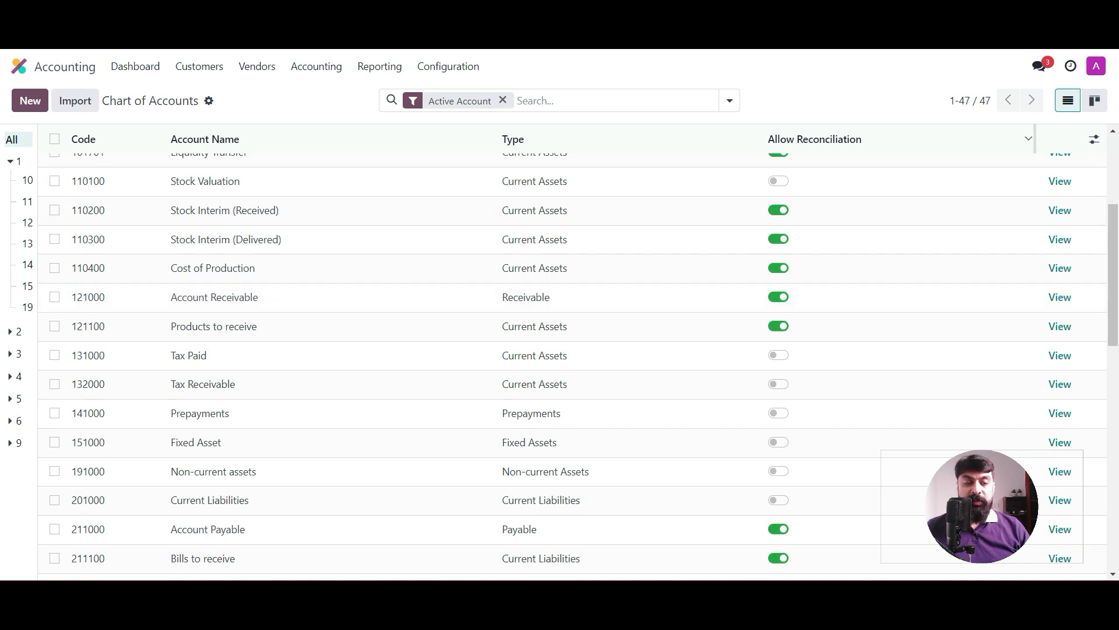
{"action": "scroll", "coordinate": [571, 350], "scroll_direction": "up", "scroll_amount": 4}
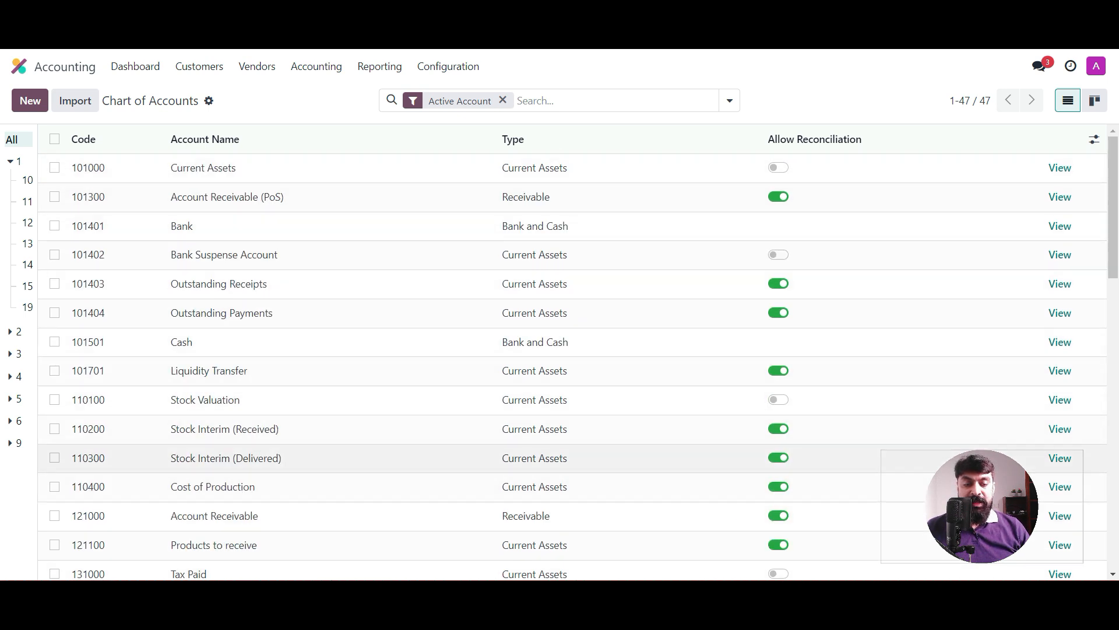
{"action": "scroll", "coordinate": [571, 379], "scroll_direction": "down", "scroll_amount": 6}
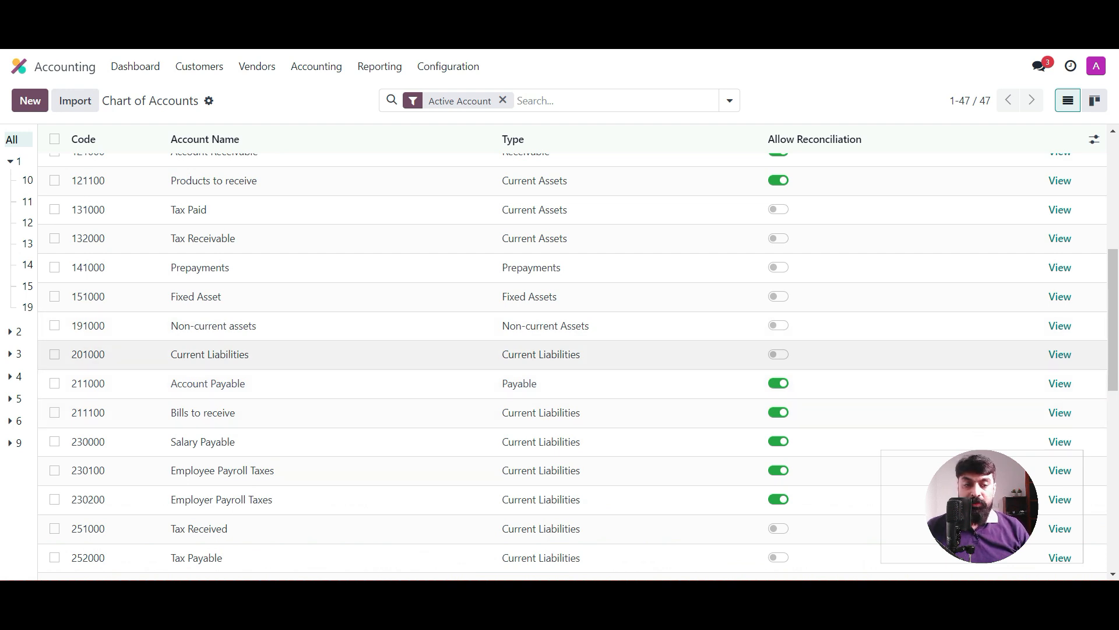
{"action": "scroll", "coordinate": [571, 350], "scroll_direction": "up", "scroll_amount": 6}
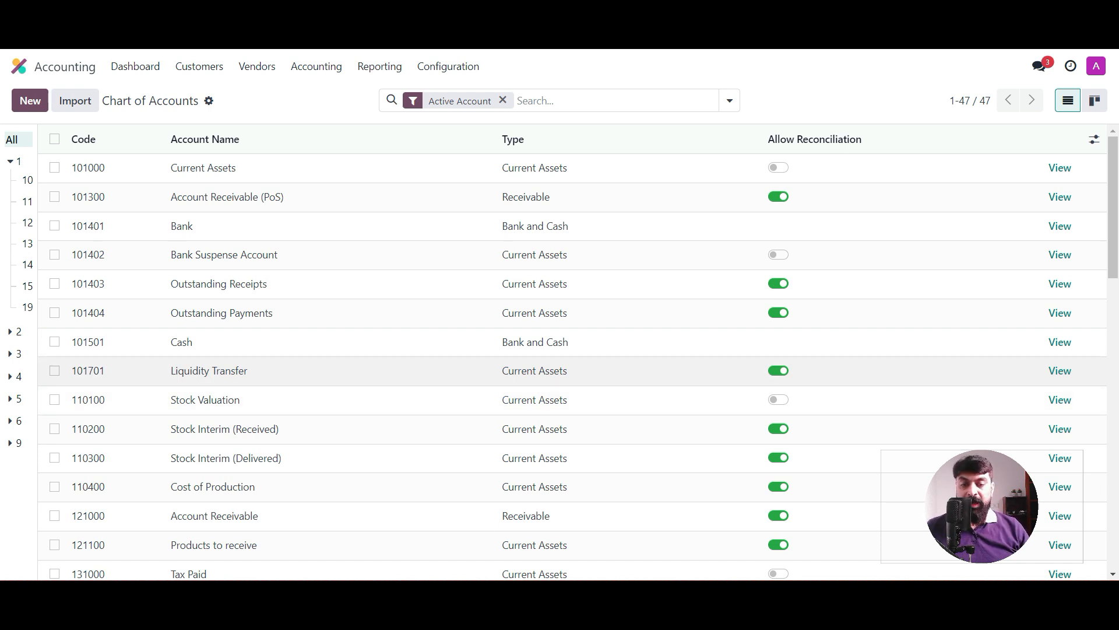
{"action": "scroll", "coordinate": [572, 371], "scroll_direction": "down", "scroll_amount": 4}
{"action": "scroll", "coordinate": [571, 370], "scroll_direction": "up", "scroll_amount": 4}
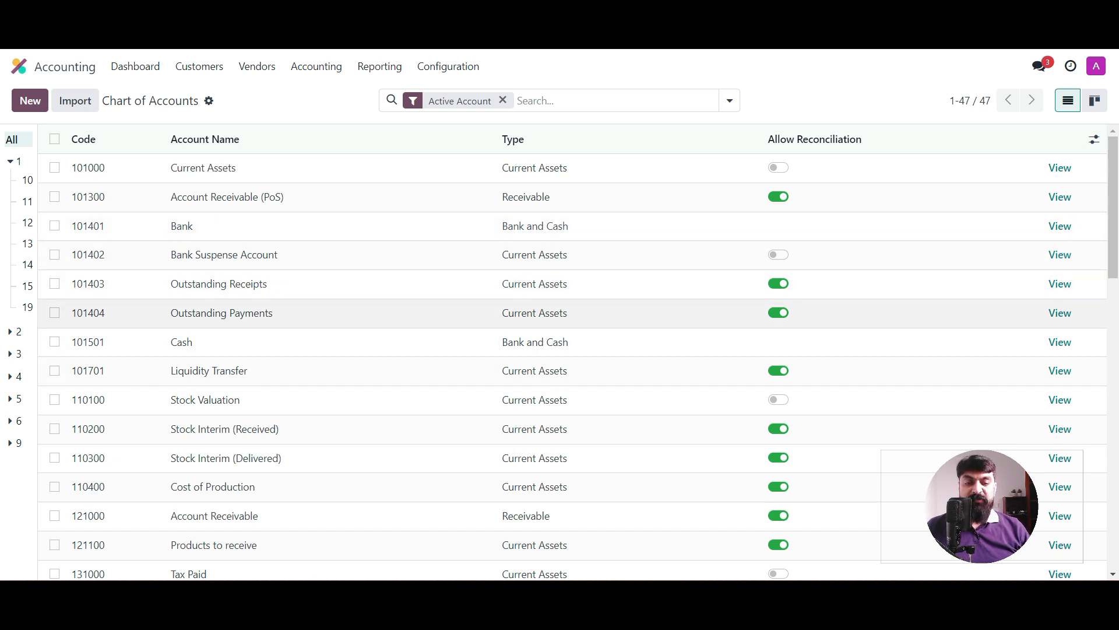
{"action": "scroll", "coordinate": [573, 358], "scroll_direction": "down", "scroll_amount": 12}
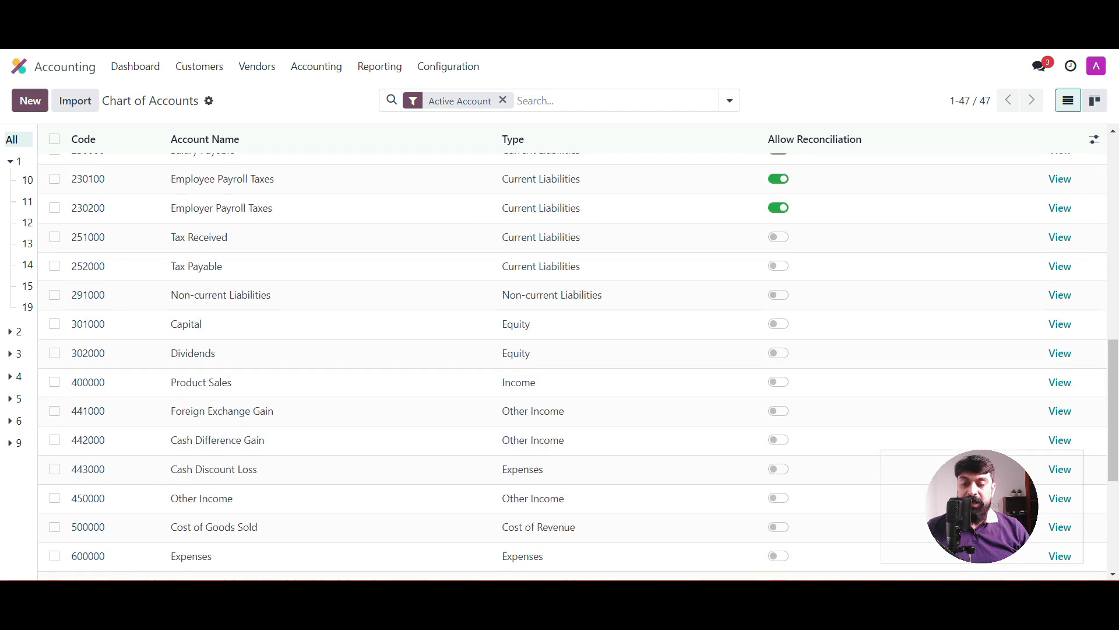
{"action": "scroll", "coordinate": [573, 385], "scroll_direction": "down", "scroll_amount": 2}
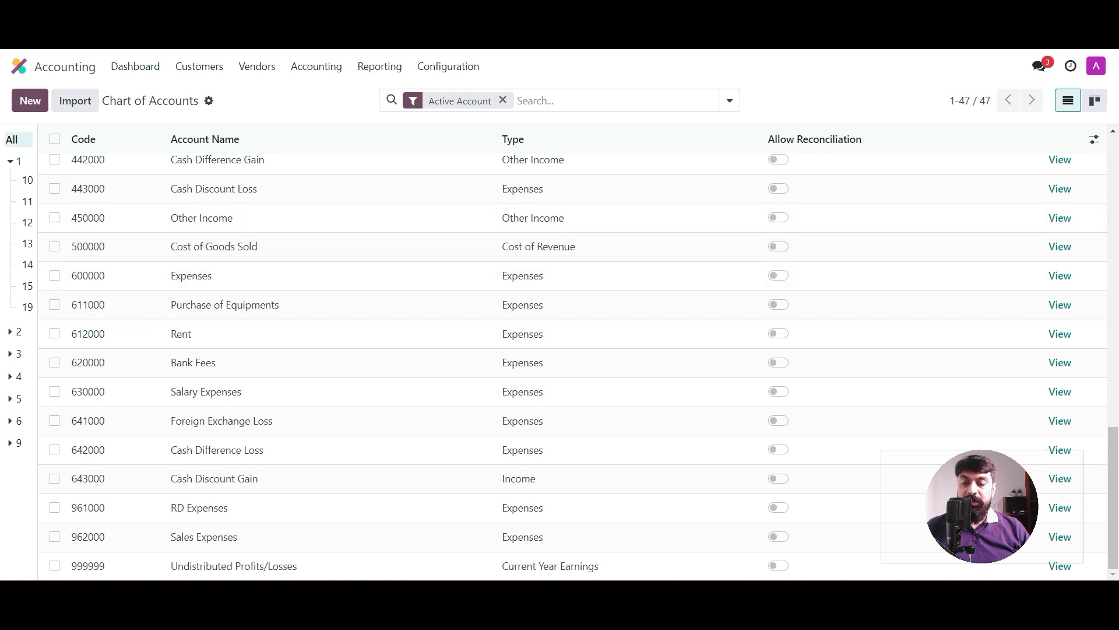
Step: Create a new account with code 600010 and the name Administration Expense, and save it
{"action": "left_click", "coordinate": [30, 101]}
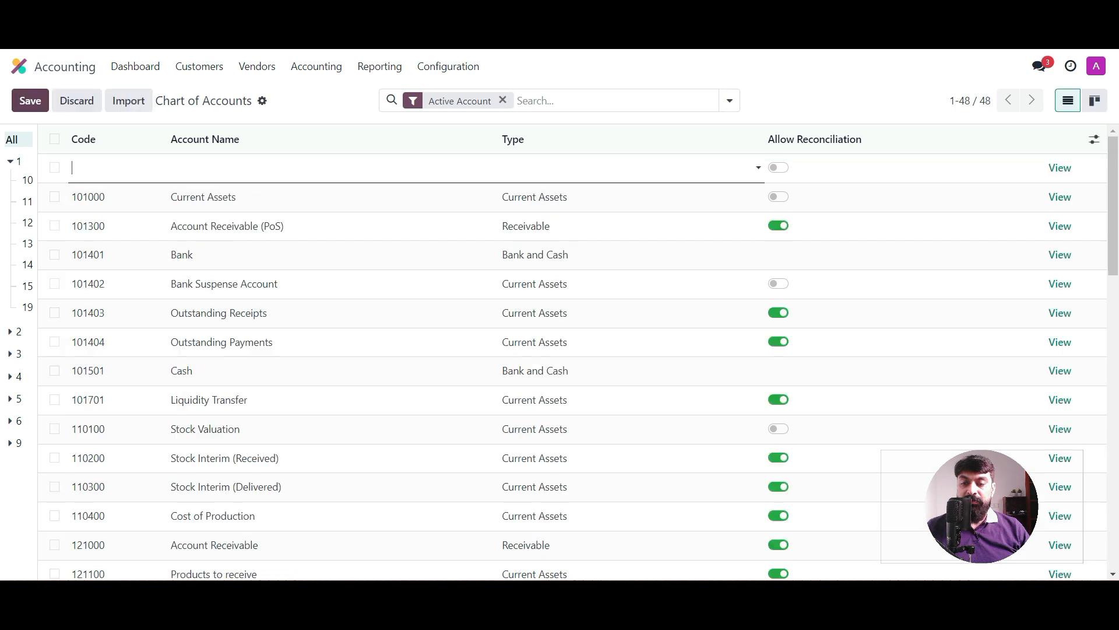
{"action": "type", "text": "6"}
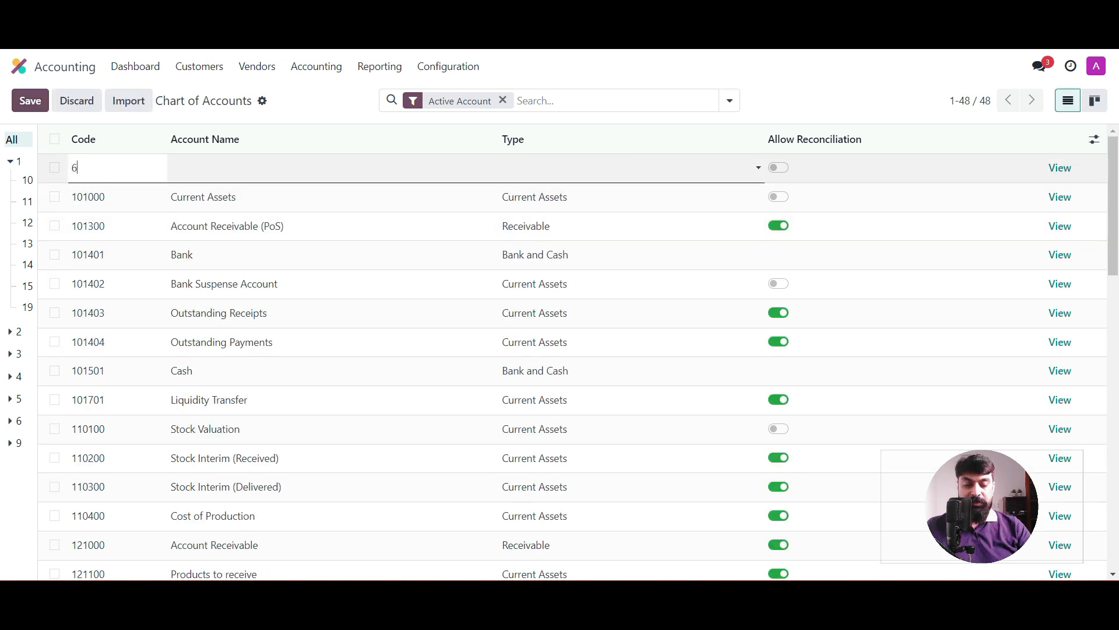
{"action": "type", "text": "00010"}
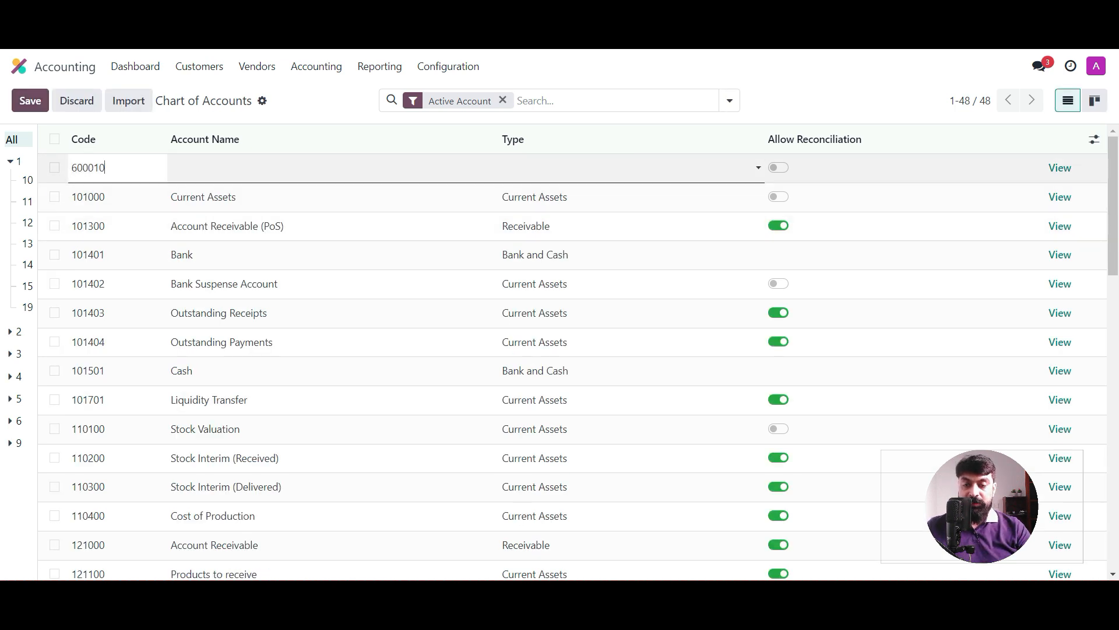
{"action": "key", "text": "Tab"}
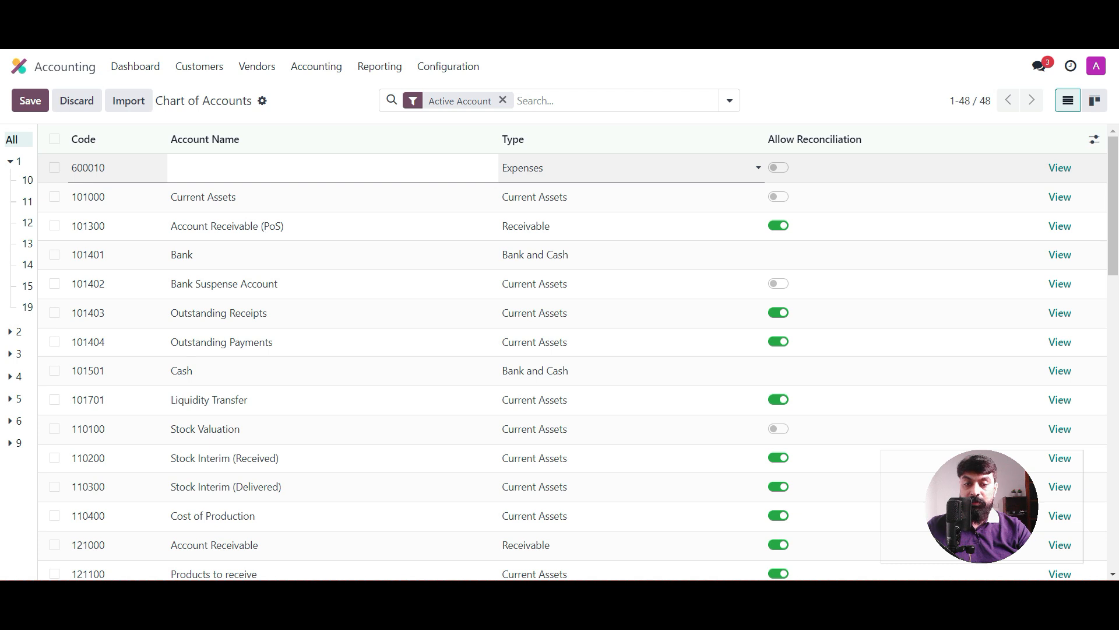
{"action": "type", "text": "Admi"}
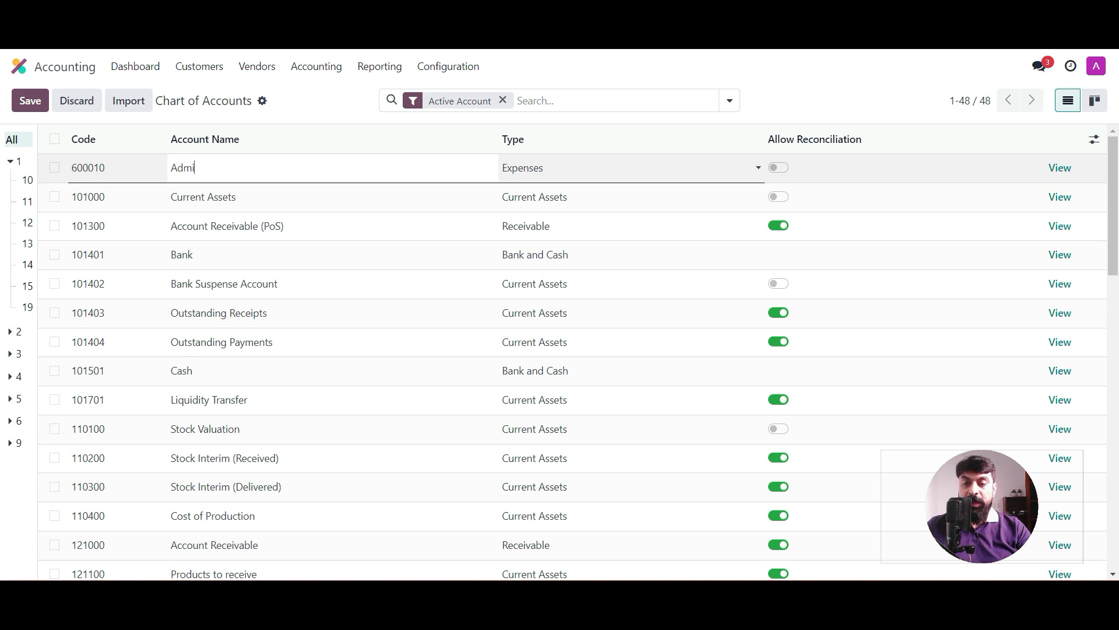
{"action": "type", "text": "nistration E"}
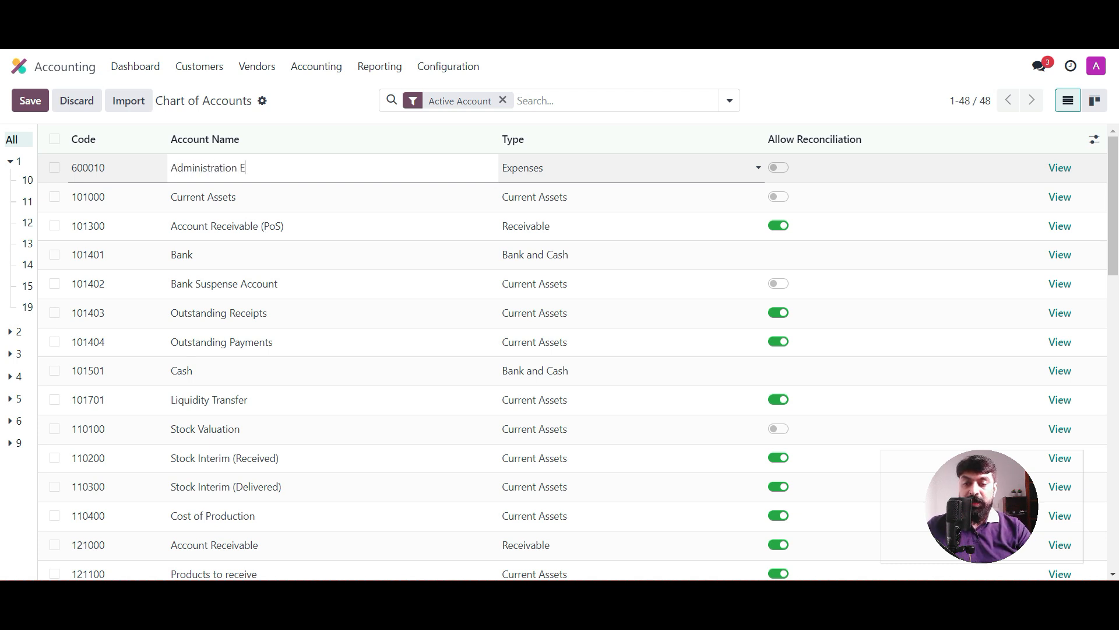
{"action": "type", "text": "xpense"}
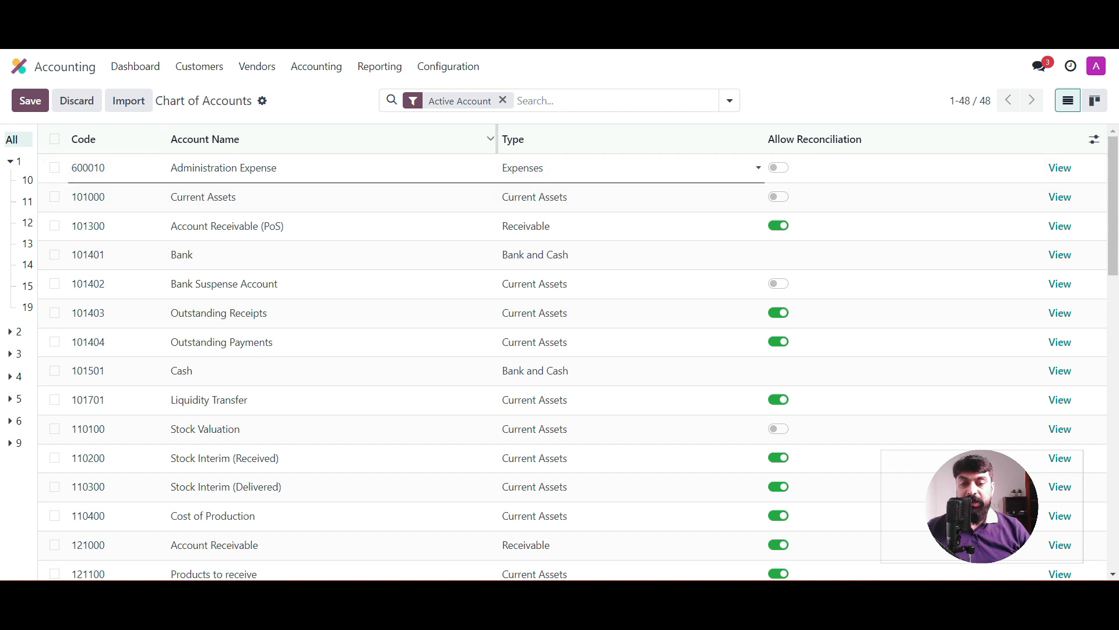
{"action": "left_click", "coordinate": [31, 101]}
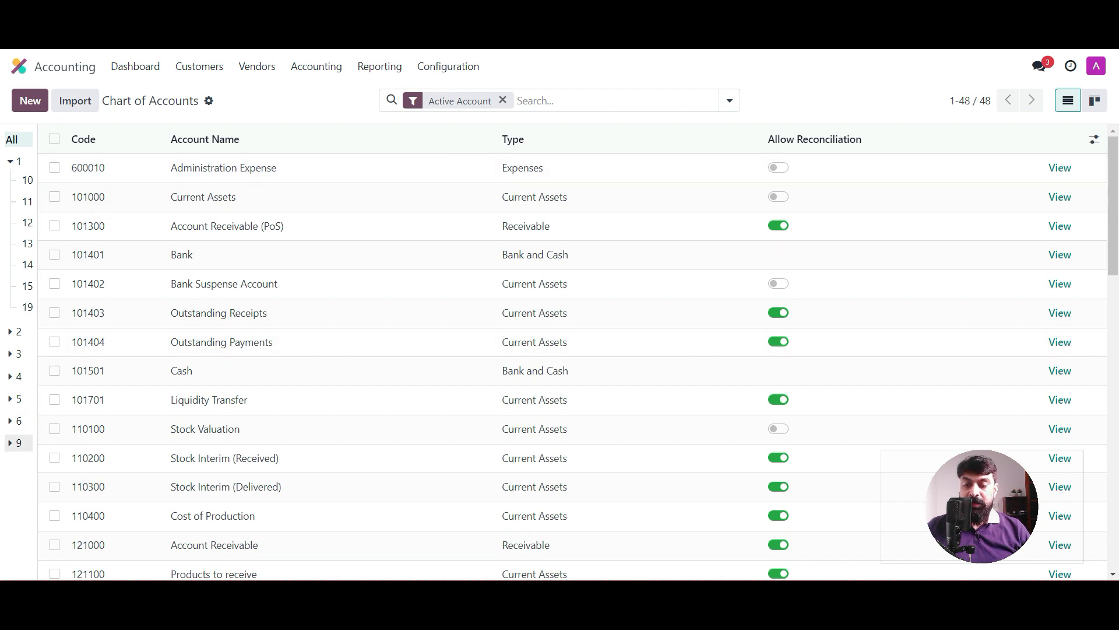
Step: Review the accounts whose codes start with 6 against the full list, and open account 600000 Expenses
{"action": "left_click", "coordinate": [18, 420]}
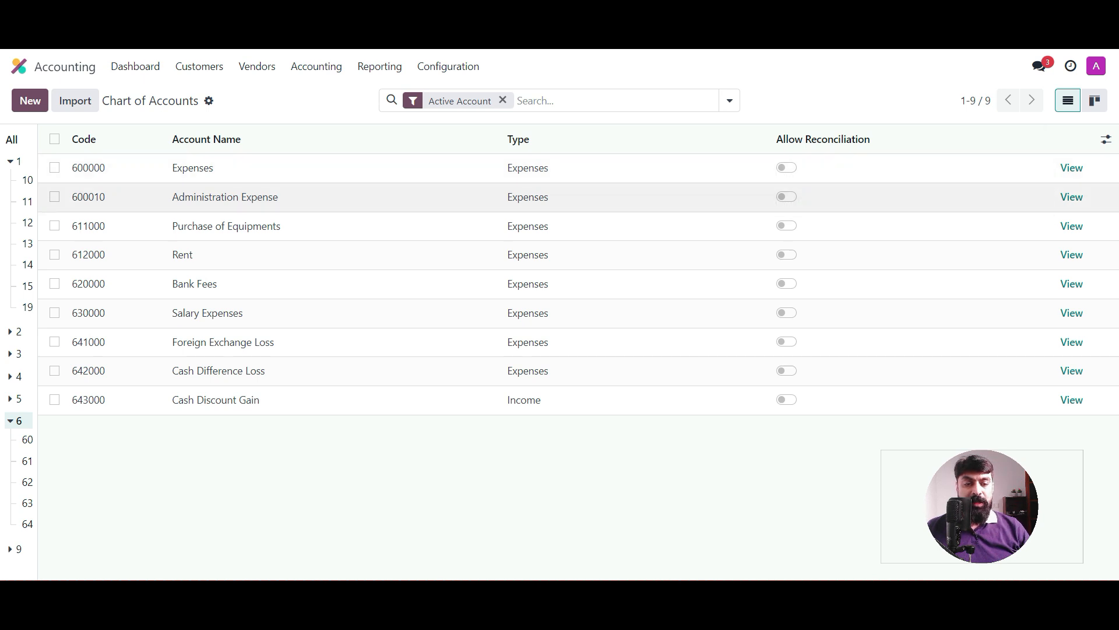
{"action": "left_click", "coordinate": [11, 139]}
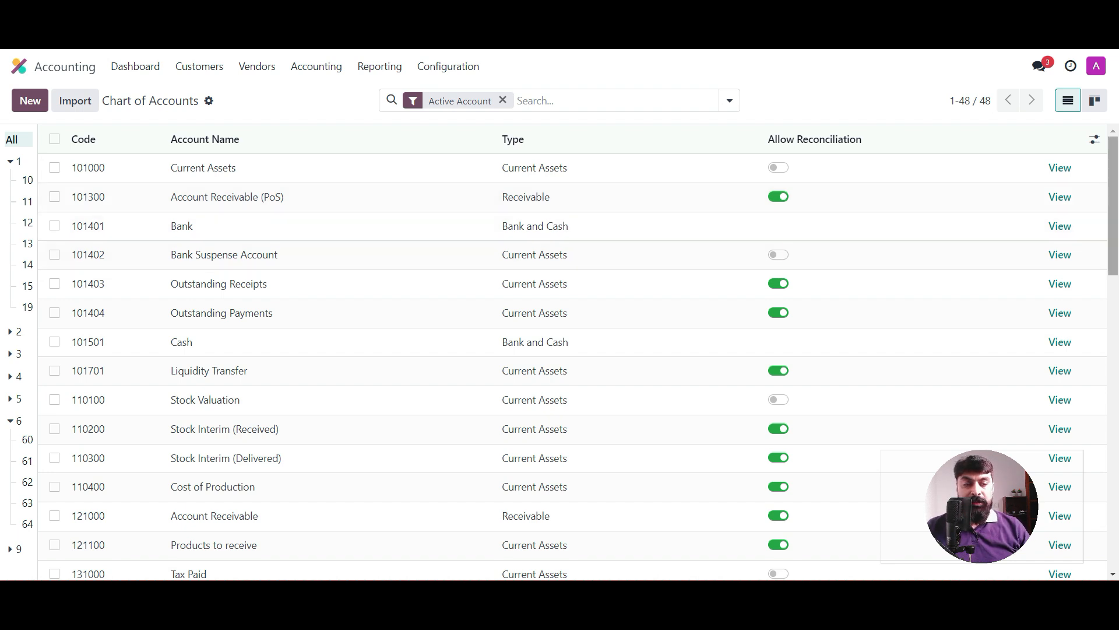
{"action": "scroll", "coordinate": [560, 350], "scroll_direction": "down", "scroll_amount": 3}
{"action": "scroll", "coordinate": [559, 350], "scroll_direction": "up", "scroll_amount": 1}
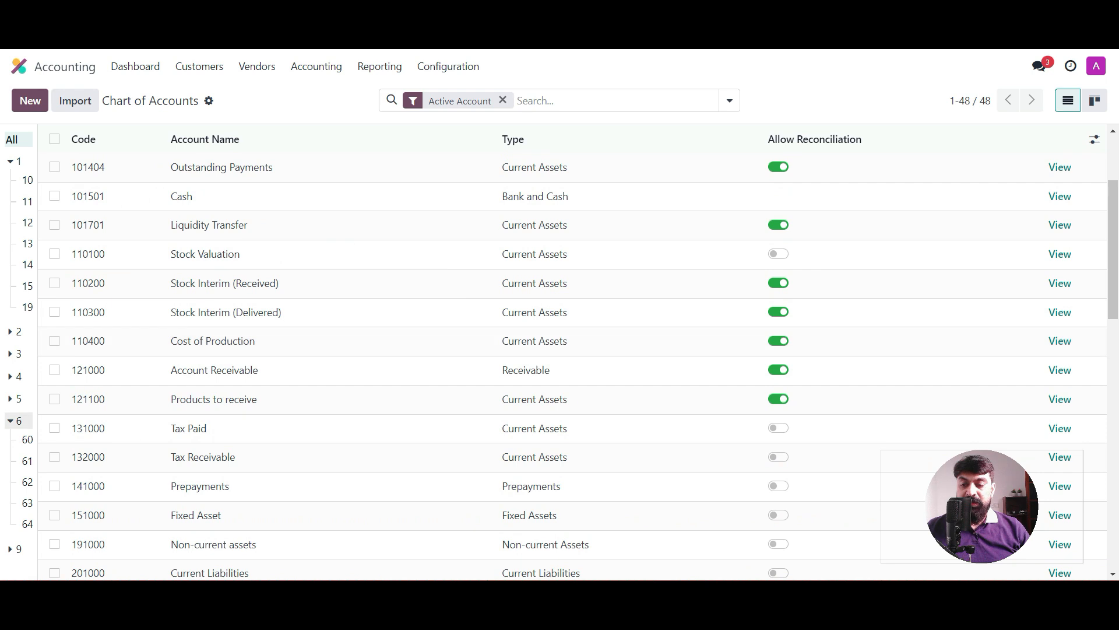
{"action": "left_click", "coordinate": [19, 420]}
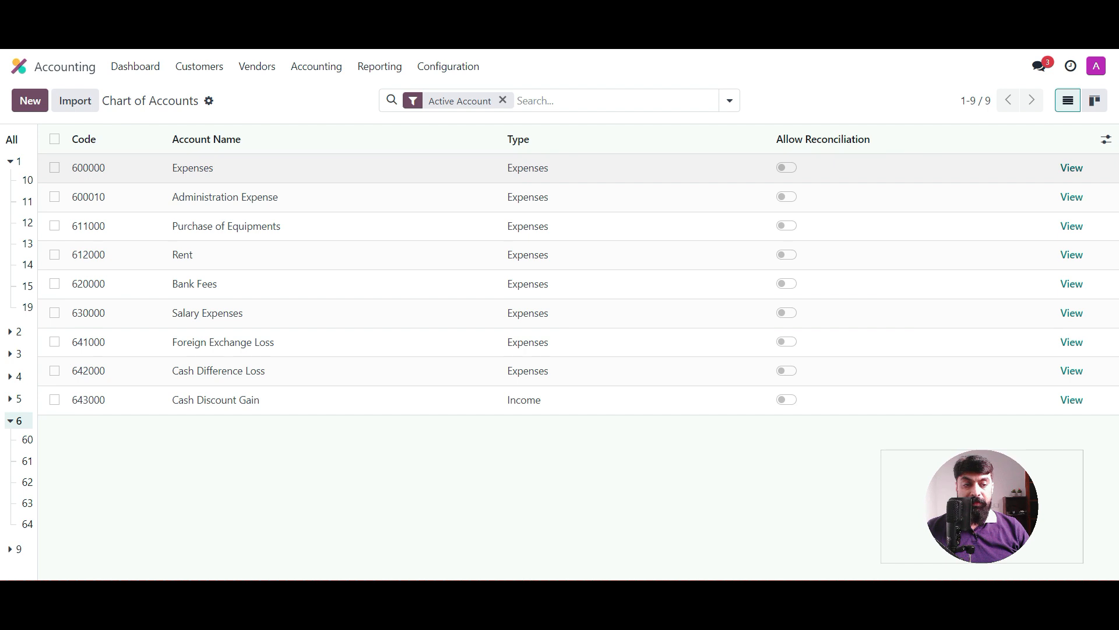
{"action": "left_click", "coordinate": [192, 168]}
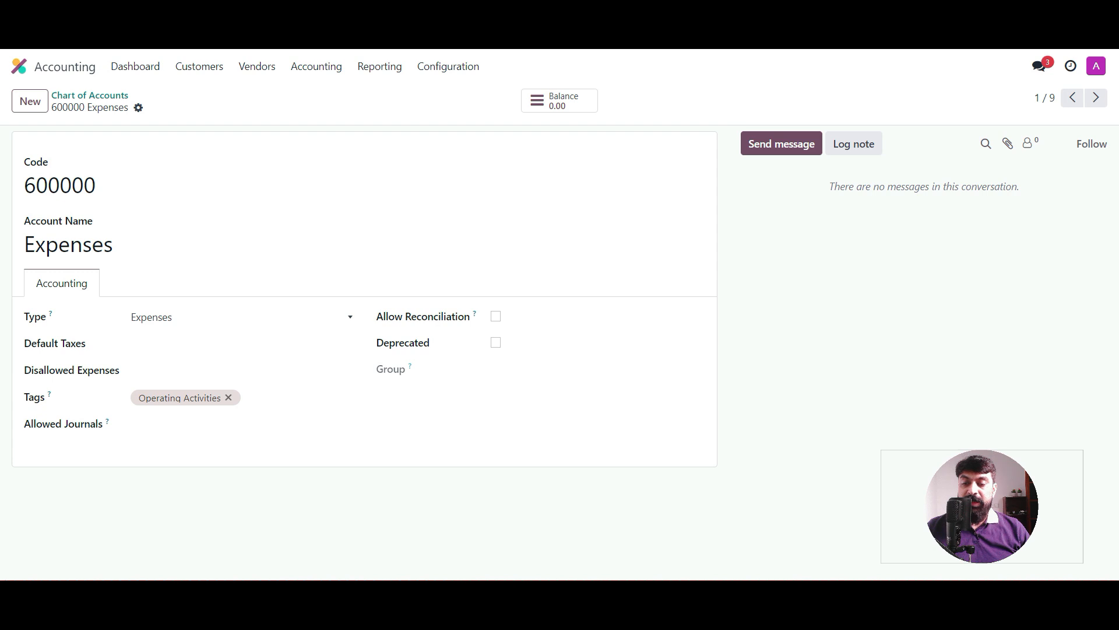
Step: Add 15% (Sales) to the default taxes of account 600000 Expenses, and remove it again
{"action": "left_click", "coordinate": [132, 343]}
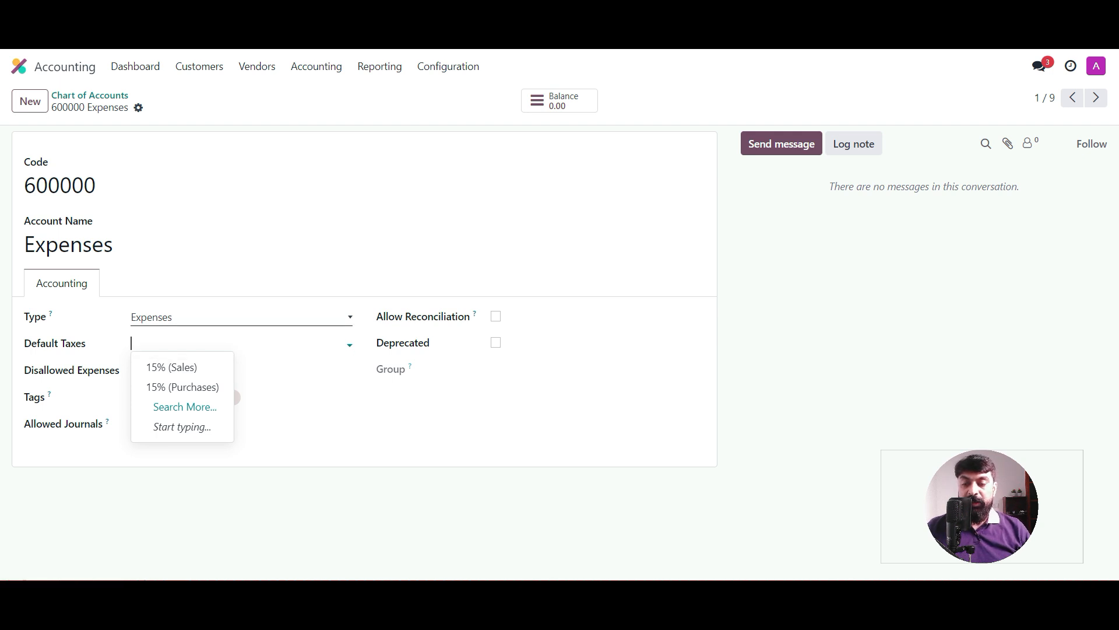
{"action": "left_click", "coordinate": [171, 367]}
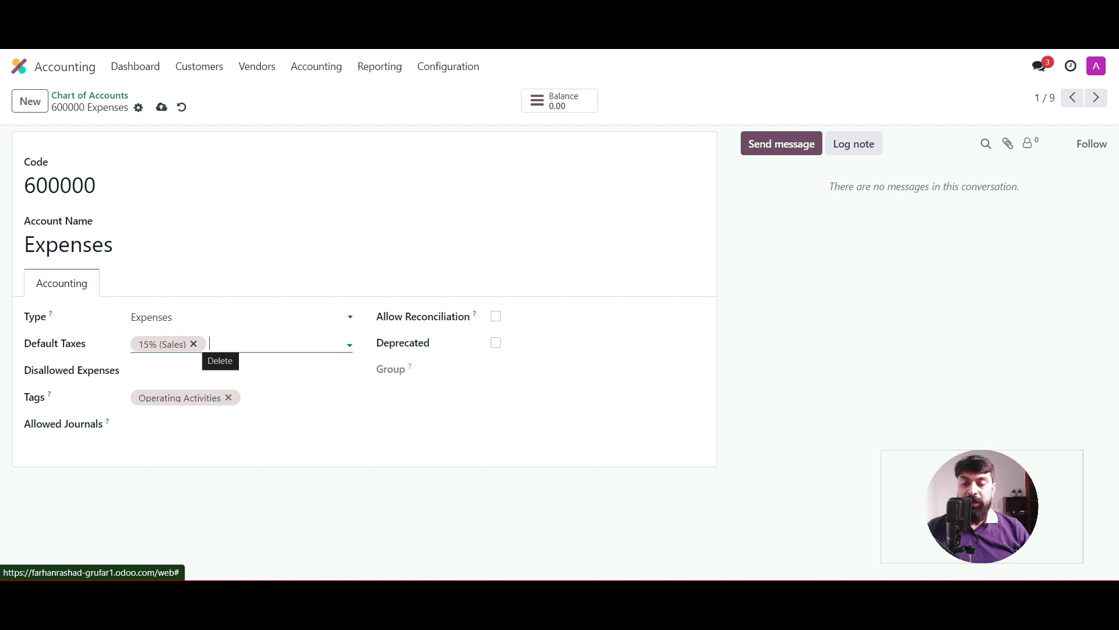
{"action": "left_click", "coordinate": [193, 343]}
Step: Try to enter test as the disallowed expense of account 600000 Expenses
{"action": "left_click", "coordinate": [234, 371]}
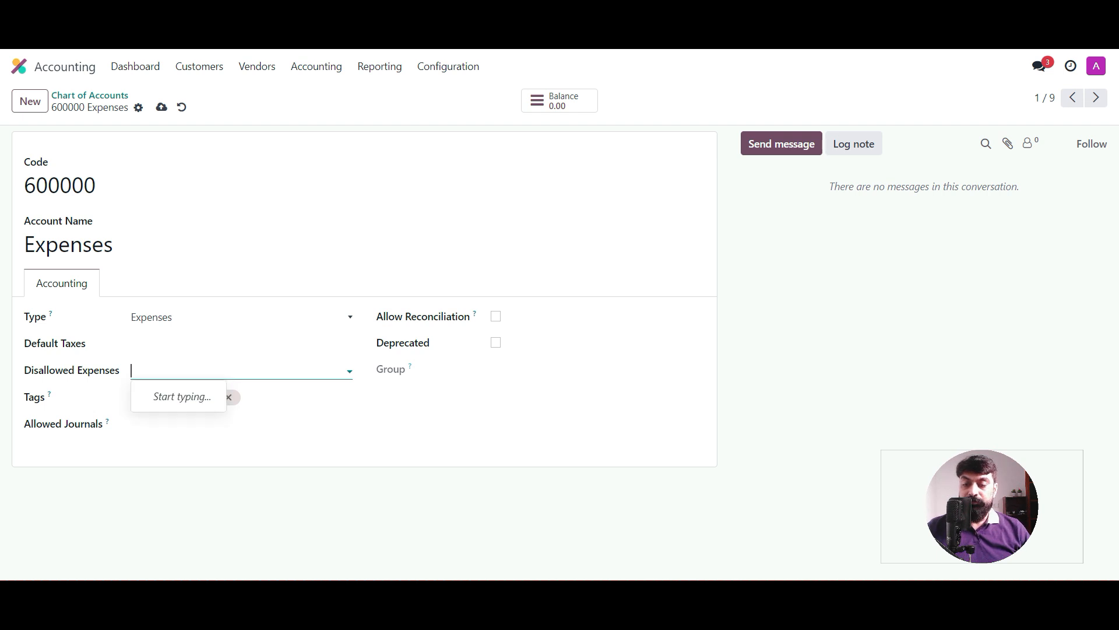
{"action": "type", "text": "test"}
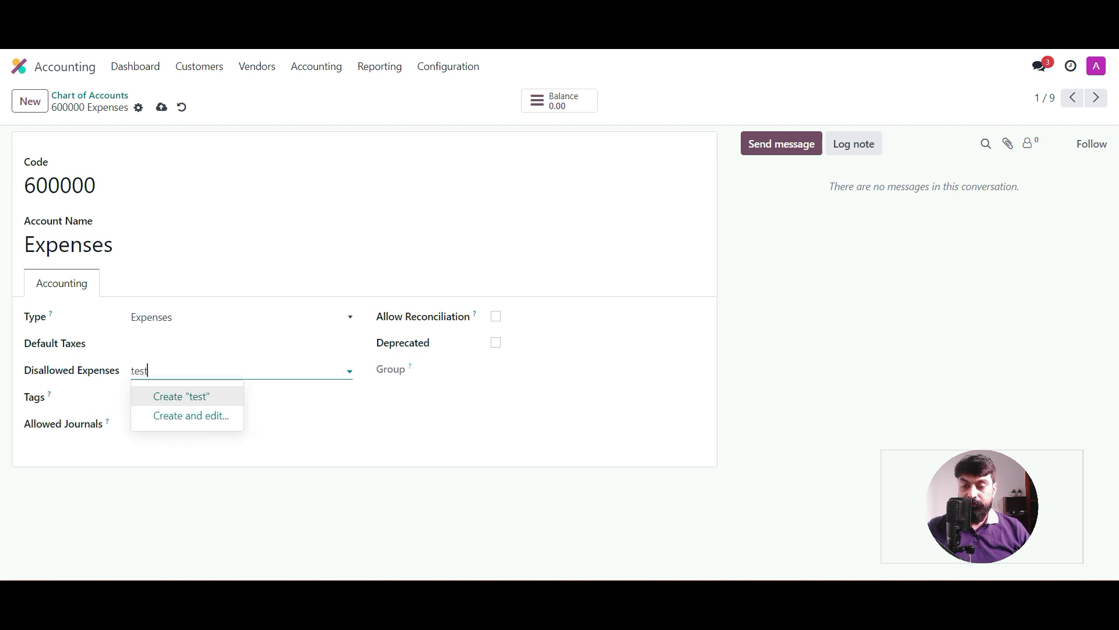
{"action": "key", "text": "Down"}
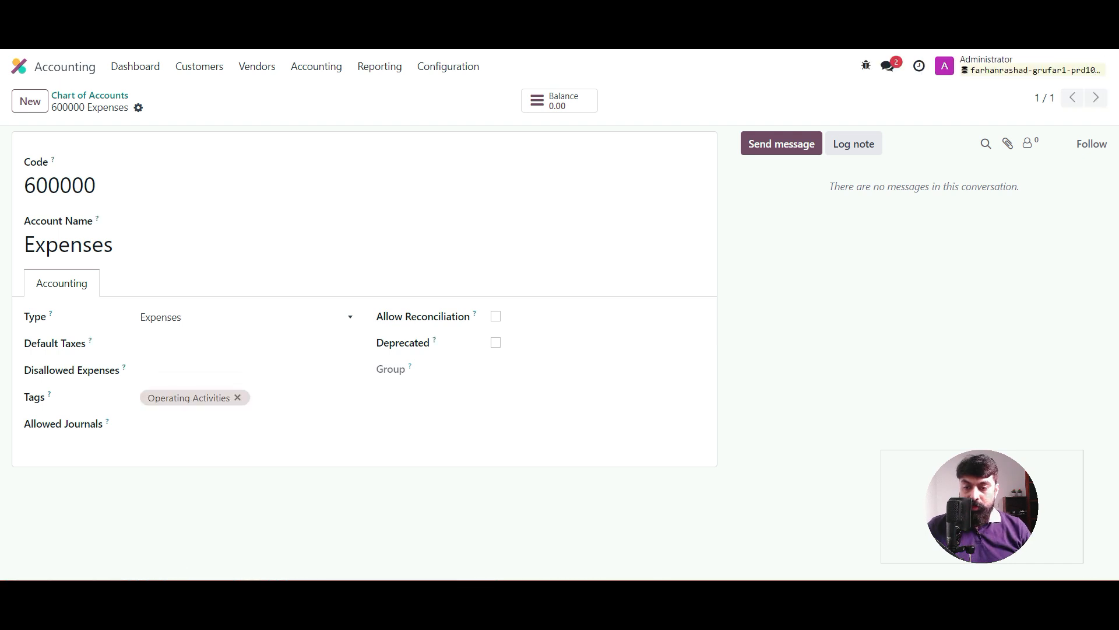
Step: Examine the additional tags offered for account 600000 Expenses, and leave the tags field without adding one
{"action": "left_click", "coordinate": [296, 398]}
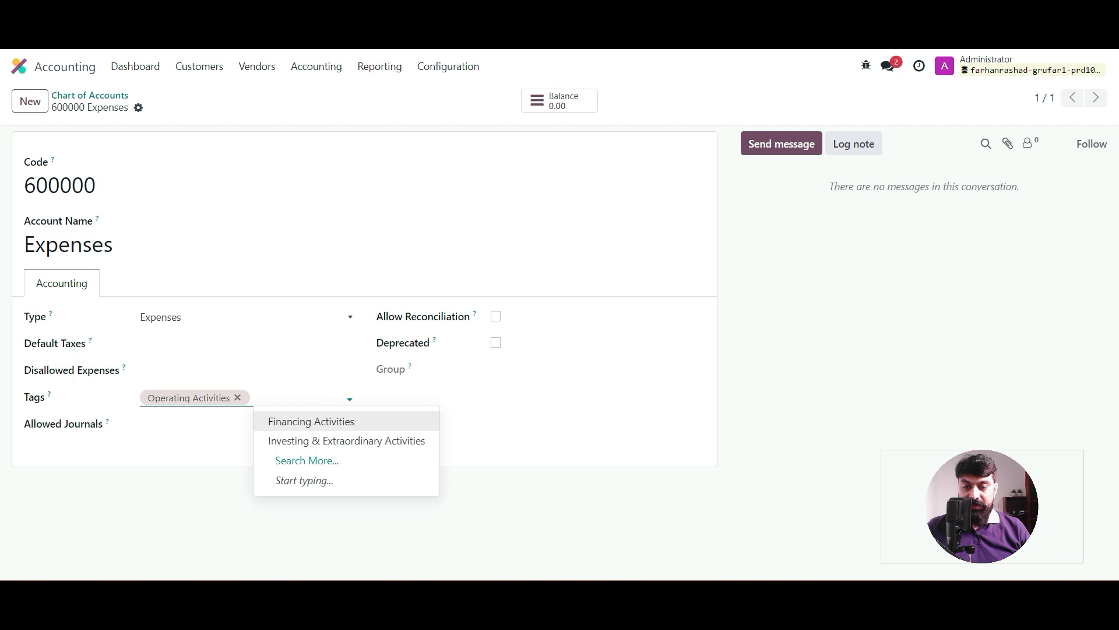
{"action": "key", "text": "Up"}
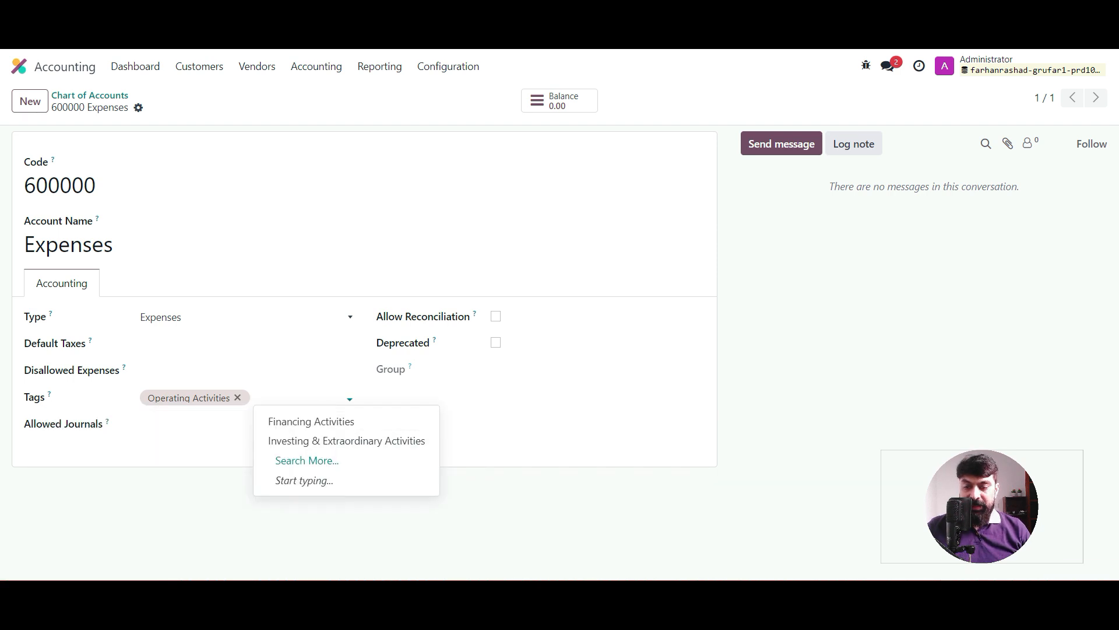
{"action": "left_click", "coordinate": [513, 402]}
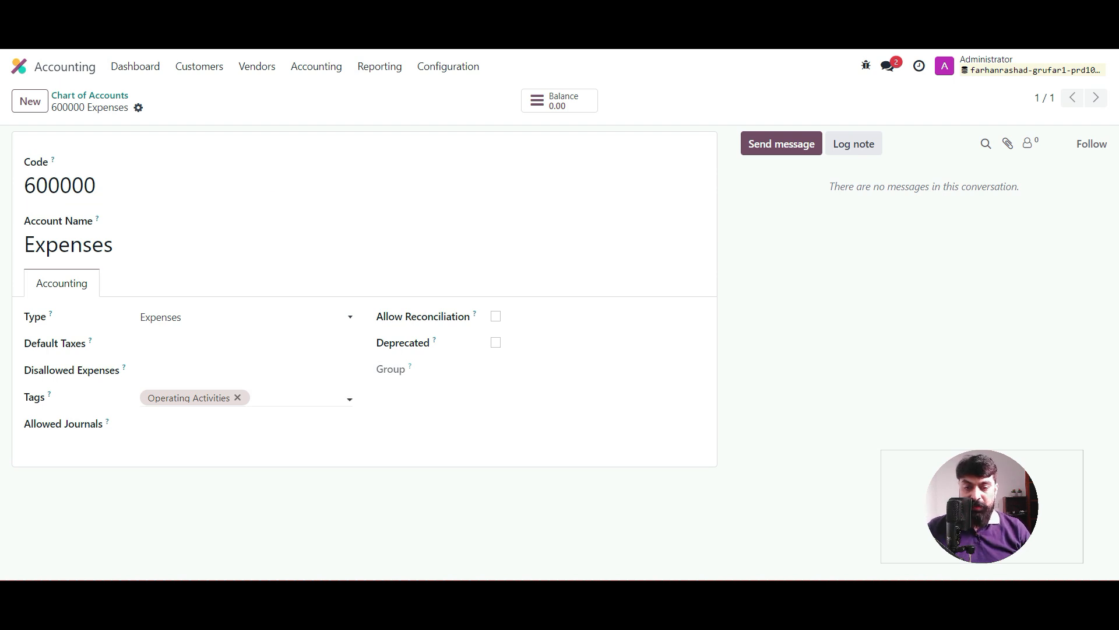
Step: Restrict the allowed journals of account 600000 Expenses to Miscellaneous Operations, and save the account
{"action": "left_click", "coordinate": [242, 425]}
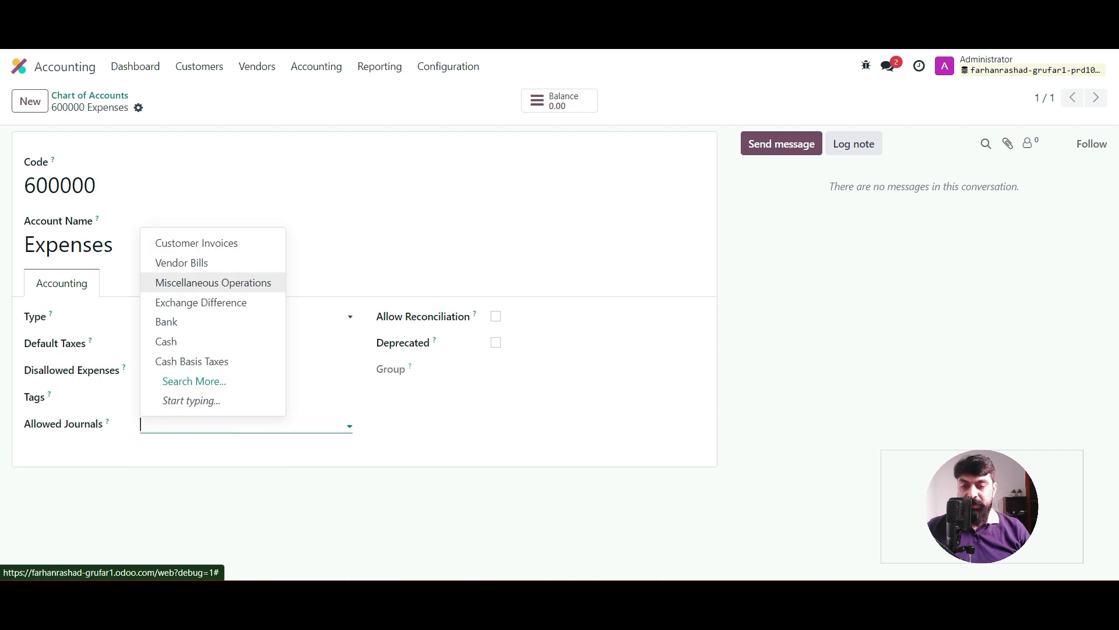
{"action": "left_click", "coordinate": [213, 283]}
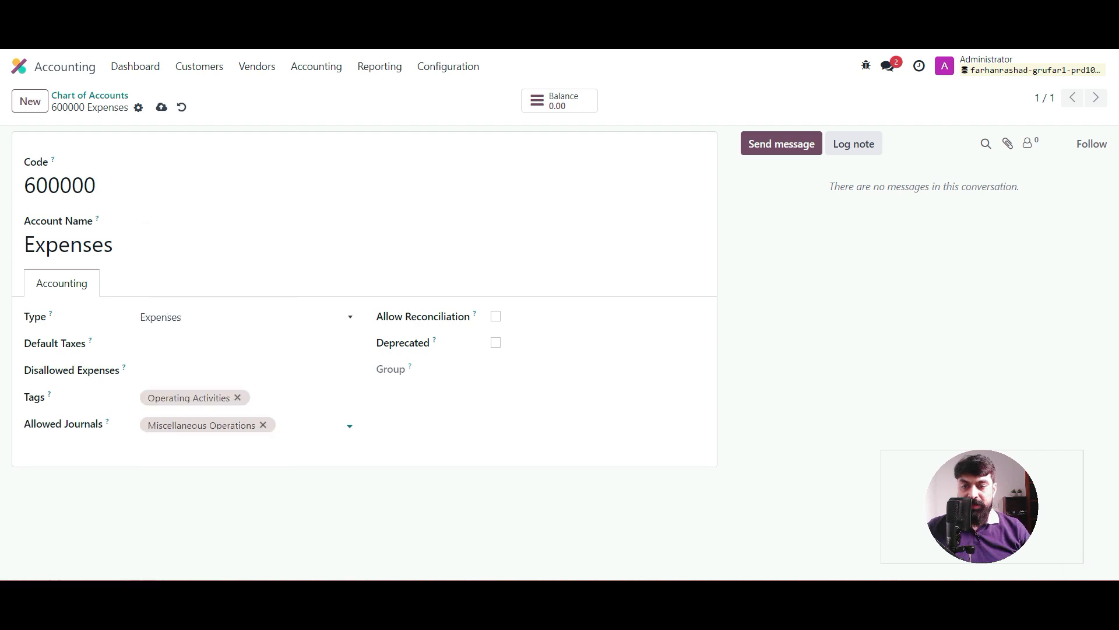
{"action": "left_click", "coordinate": [162, 107]}
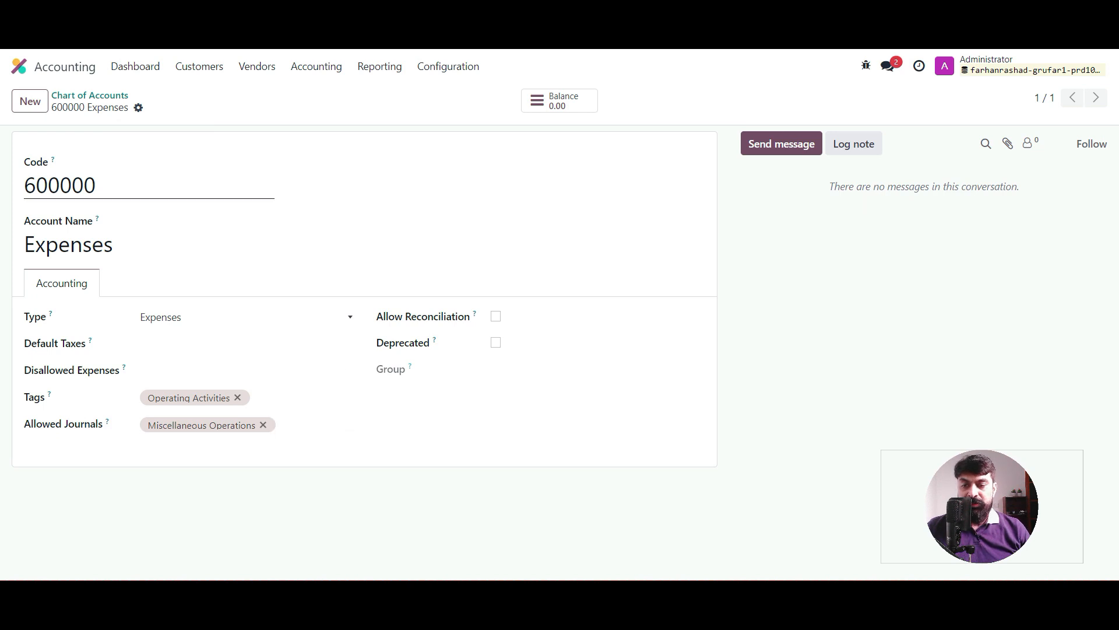
Step: Check the code and name of the Expenses account, and remove Miscellaneous Operations from its allowed journals
{"action": "double_click", "coordinate": [71, 185]}
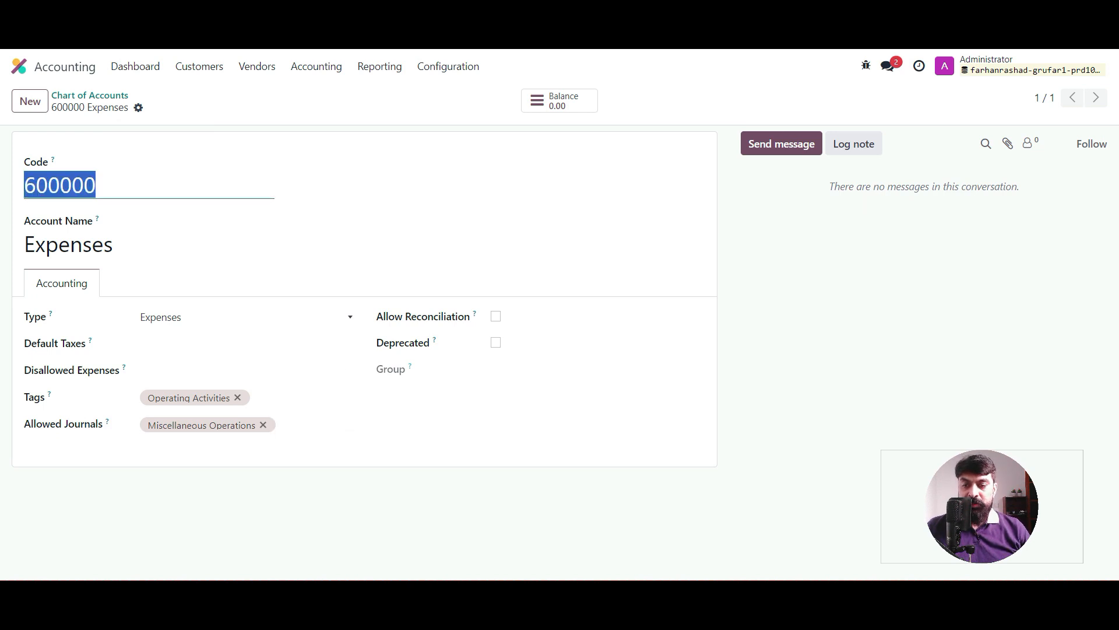
{"action": "double_click", "coordinate": [70, 245]}
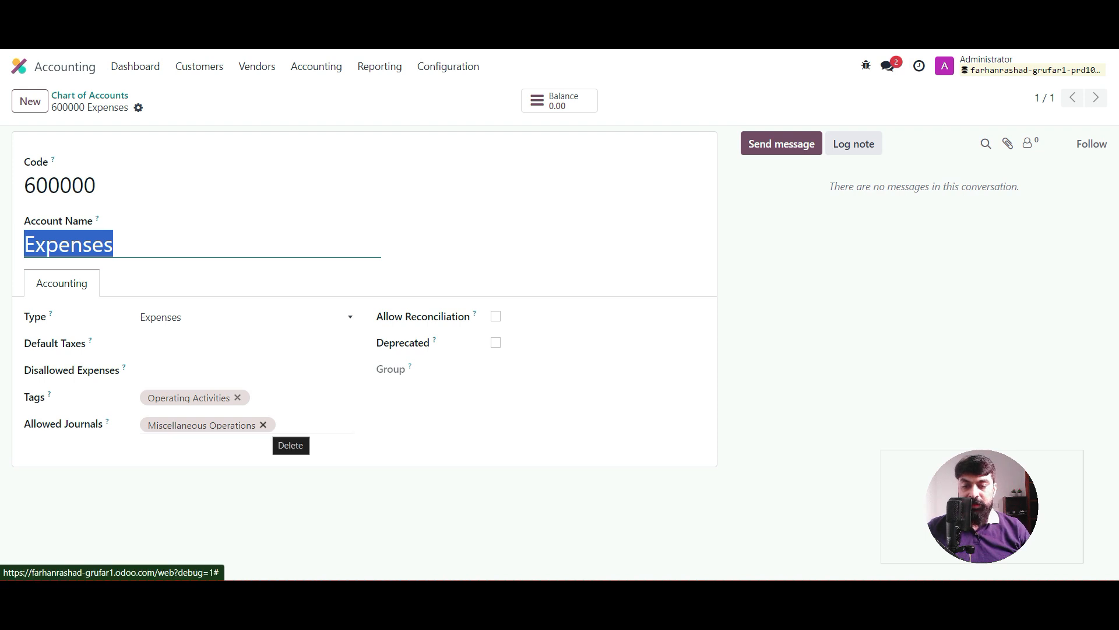
{"action": "left_click", "coordinate": [263, 425]}
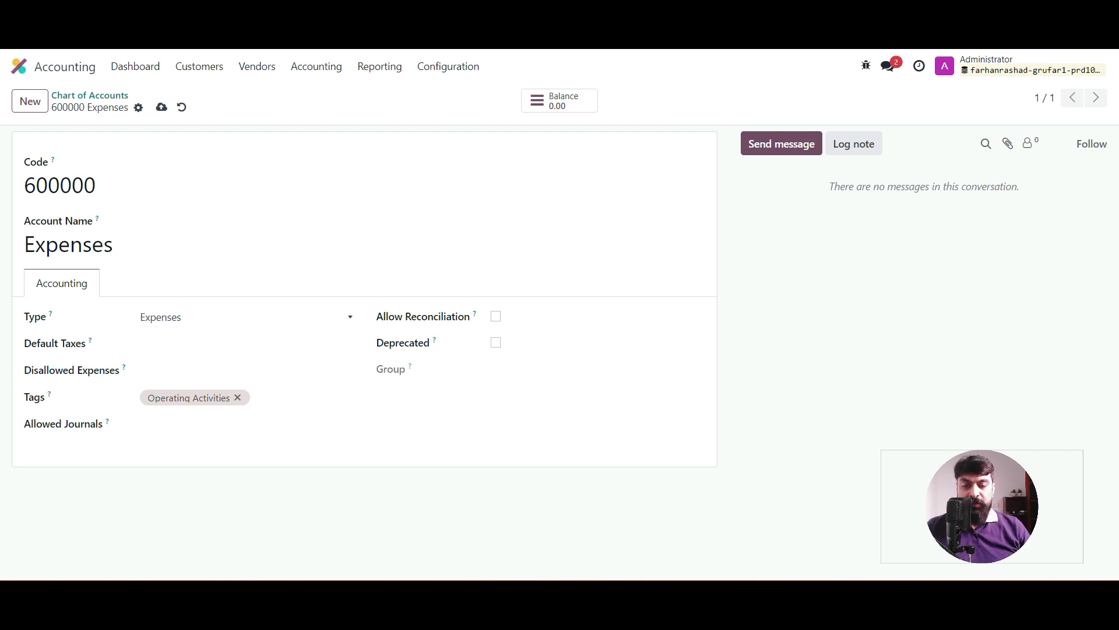
Step: Mark account 600000 Expenses as deprecated, and return to the Chart of Accounts list
{"action": "left_click", "coordinate": [495, 343]}
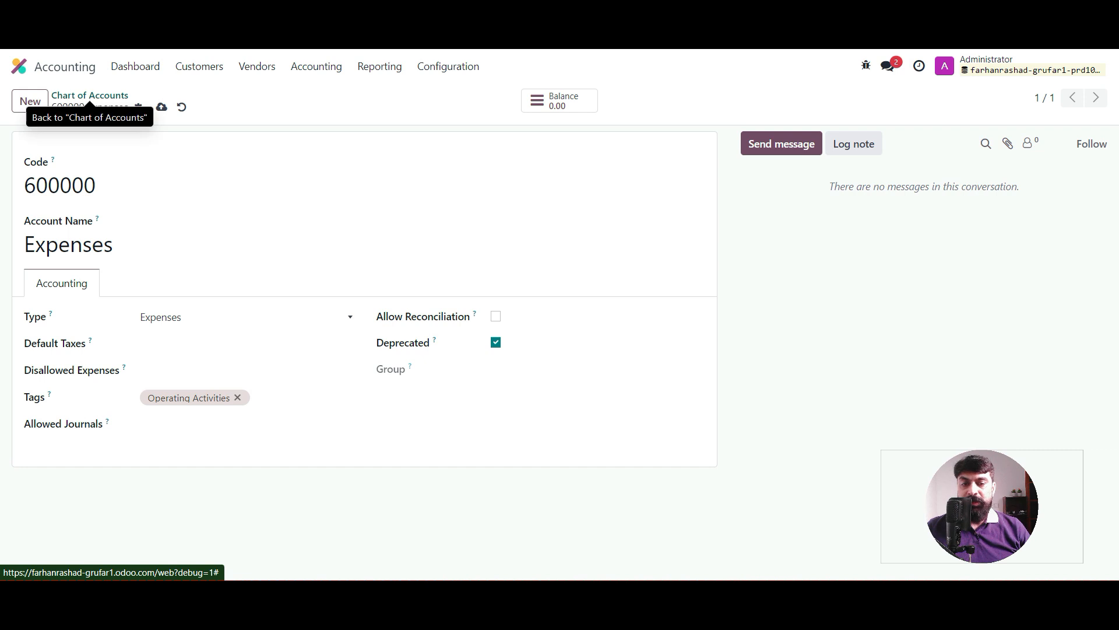
{"action": "left_click", "coordinate": [90, 96]}
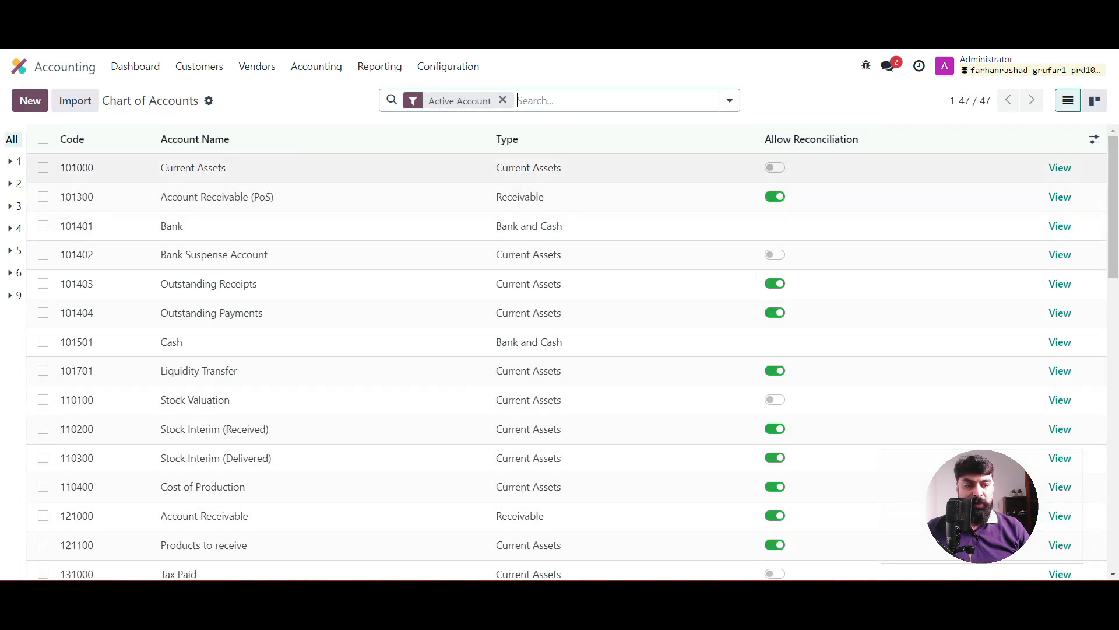
Step: Add the Tags column to the Chart of Accounts list, and leave the Default Taxes column hidden
{"action": "left_click", "coordinate": [1094, 138]}
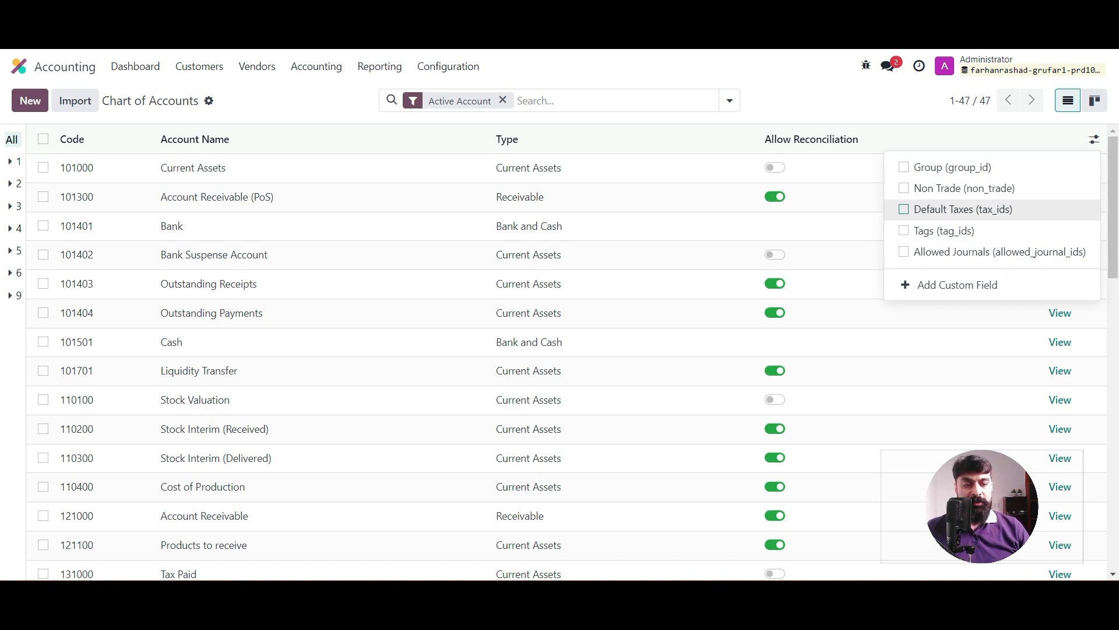
{"action": "left_click", "coordinate": [945, 209]}
{"action": "left_click", "coordinate": [939, 230]}
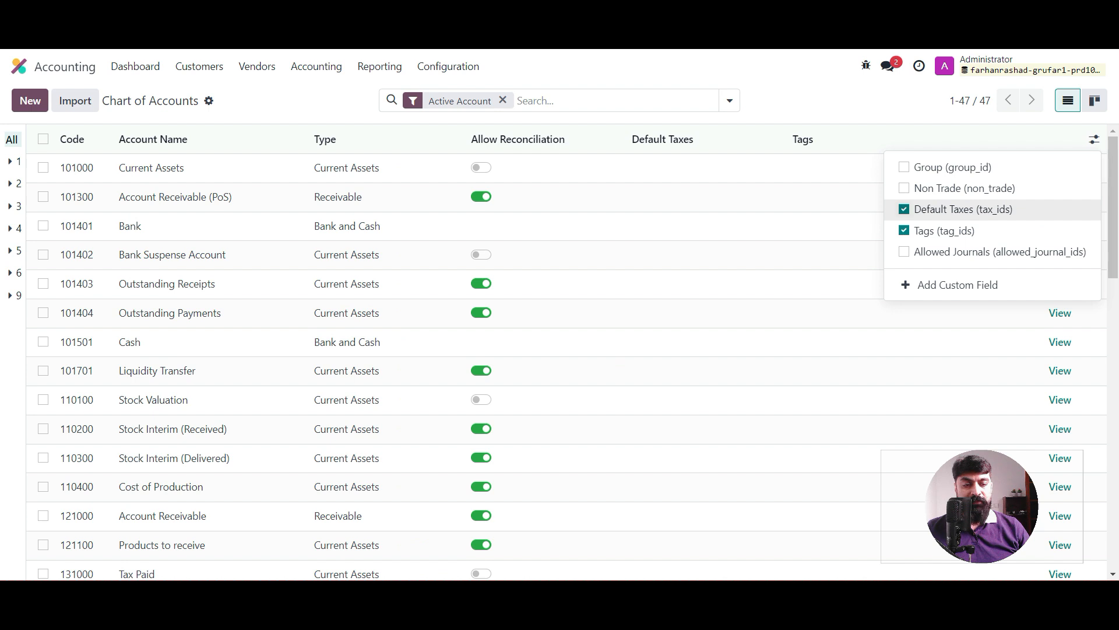
{"action": "left_click", "coordinate": [944, 208]}
{"action": "key", "text": "Escape"}
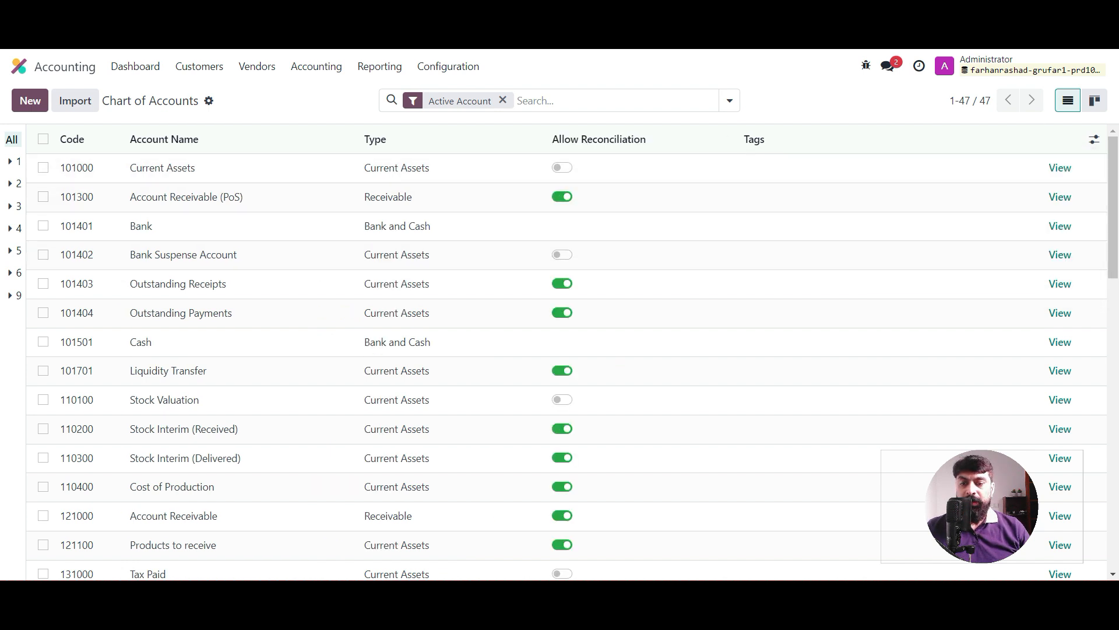